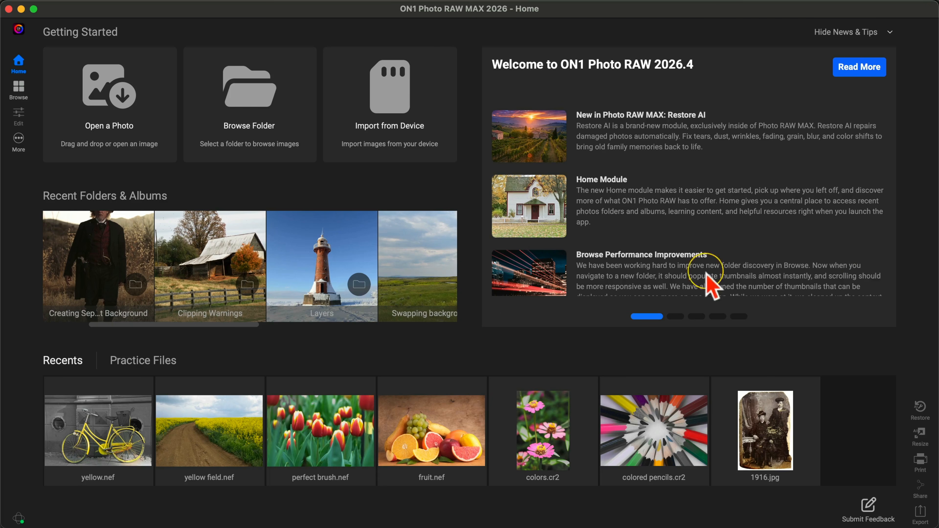
Find the practice photo ON1 Sample 3.NEF among the practice files and open it for editing.
click(150, 362)
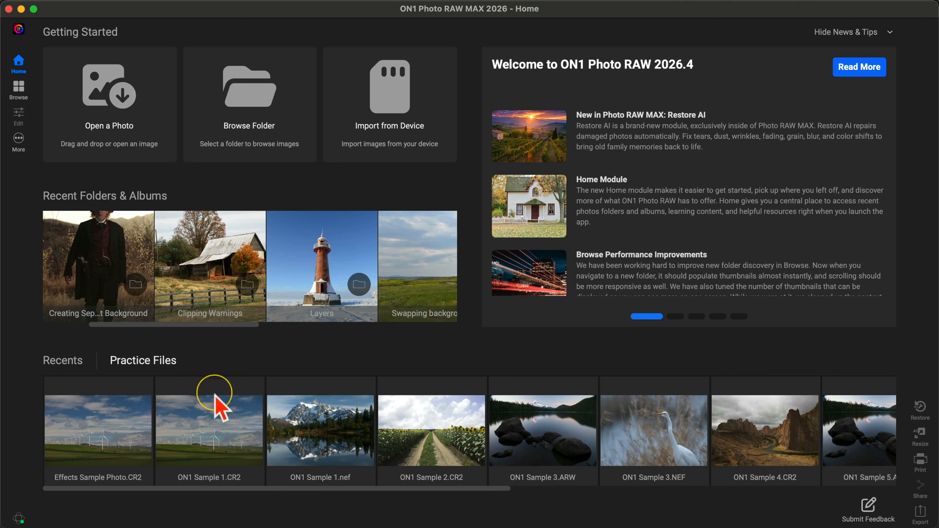
scroll(259, 448, right, 3)
scroll(259, 448, right, 5)
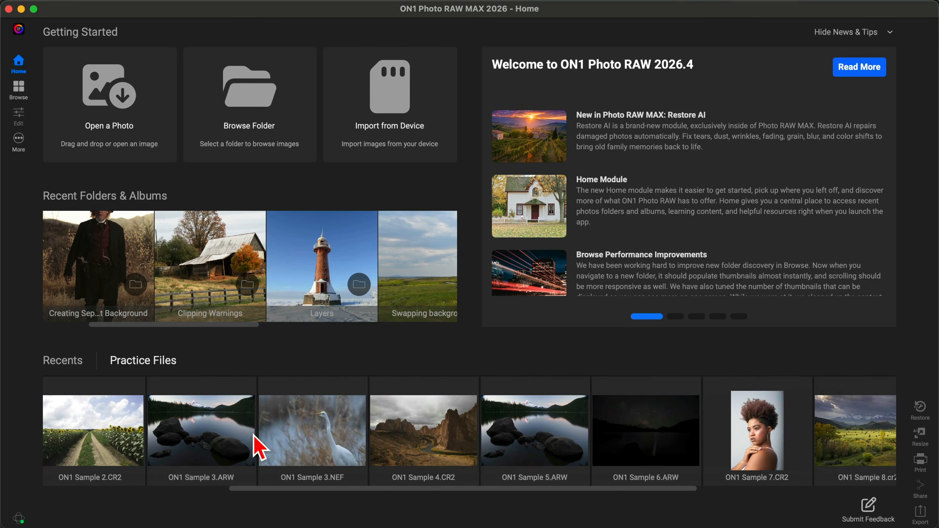
scroll(260, 449, right, 10)
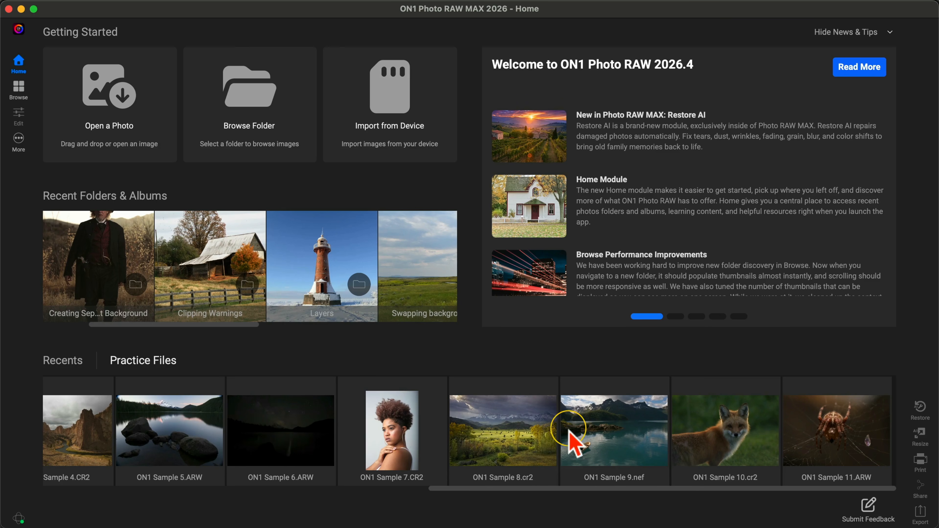
scroll(572, 444, left, 10)
scroll(573, 443, left, 5)
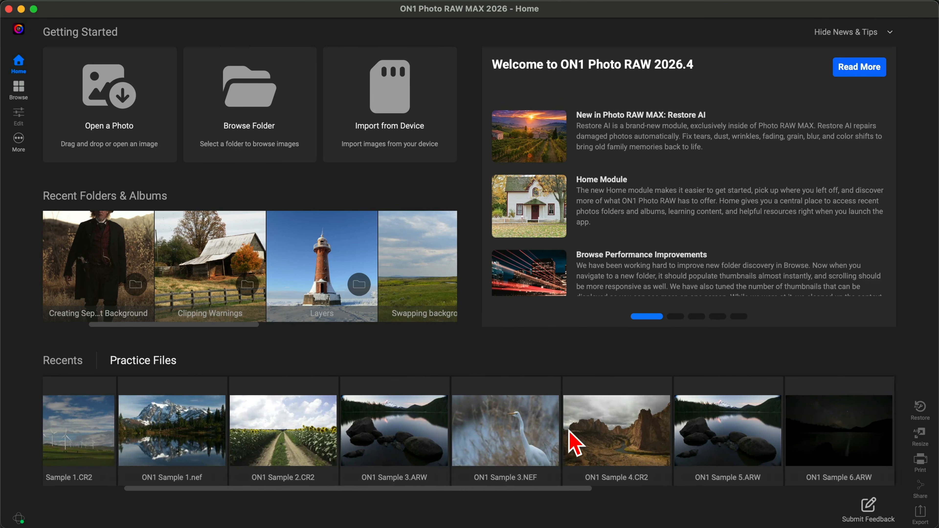
click(346, 428)
click(178, 430)
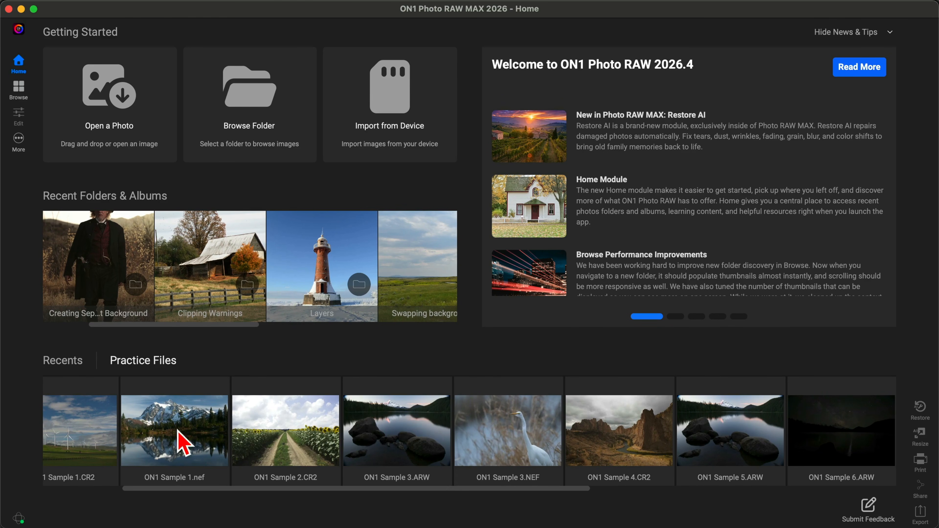
click(530, 349)
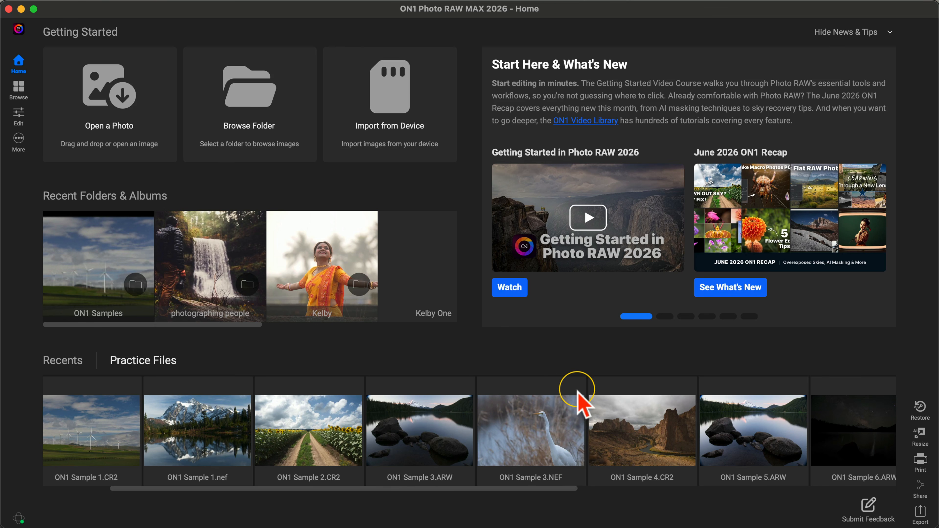
click(539, 430)
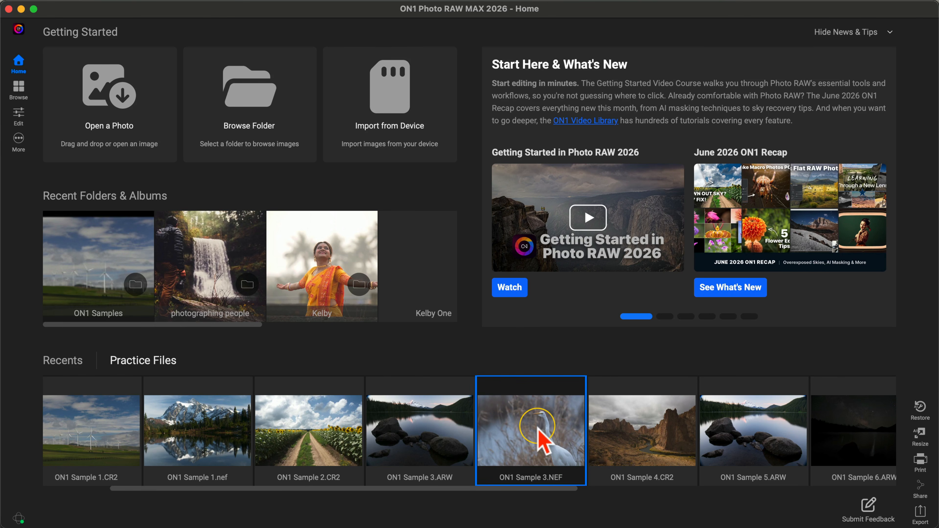
double_click(538, 429)
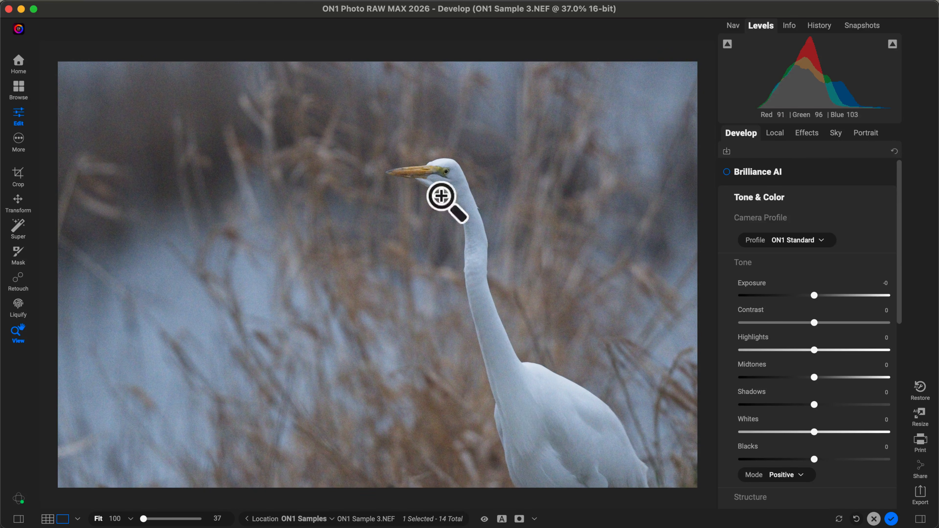
Inspect the noise around the egret's head at 100% and check the photo's camera and exposure information.
click(430, 159)
drag(520, 167, 426, 210)
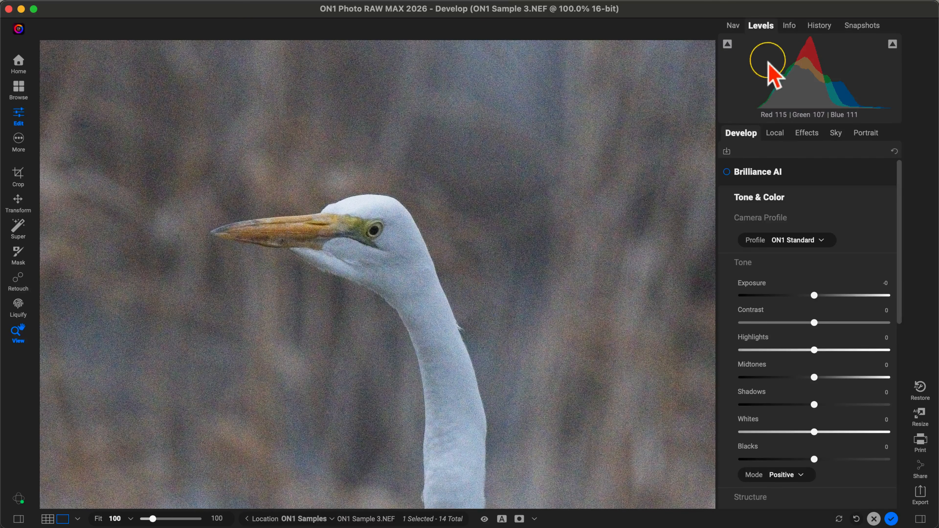
click(783, 32)
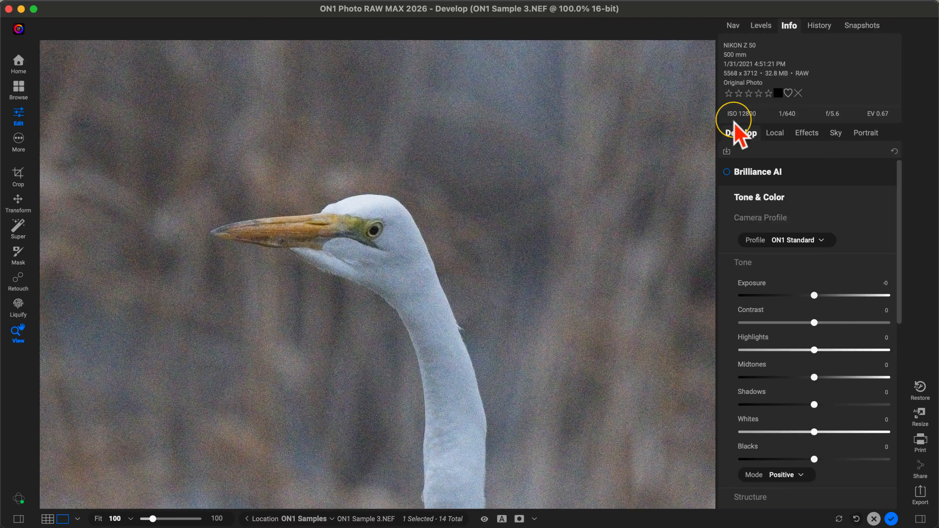
click(762, 26)
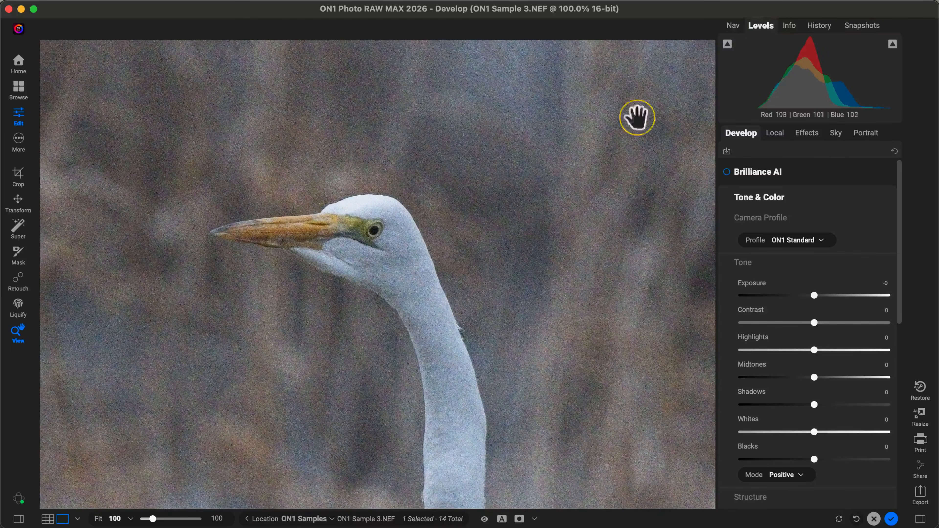
key(super+0)
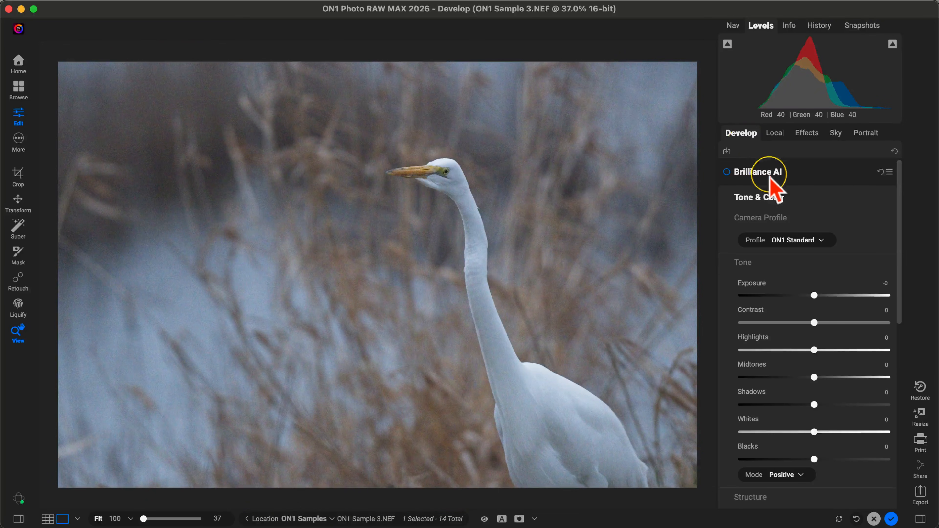
Switch the photo's noise and sharpening treatment to NoNoise AI.
scroll(776, 187, down, 10)
scroll(781, 241, down, 4)
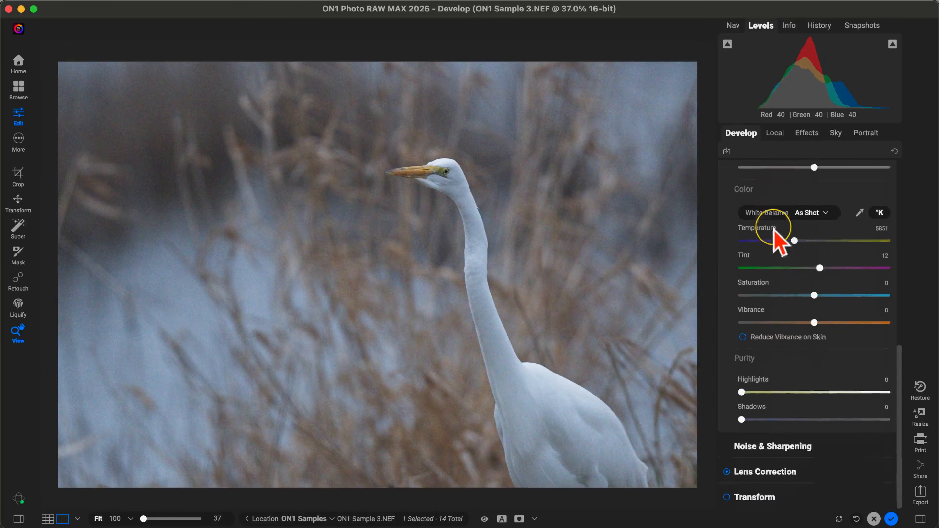
click(828, 450)
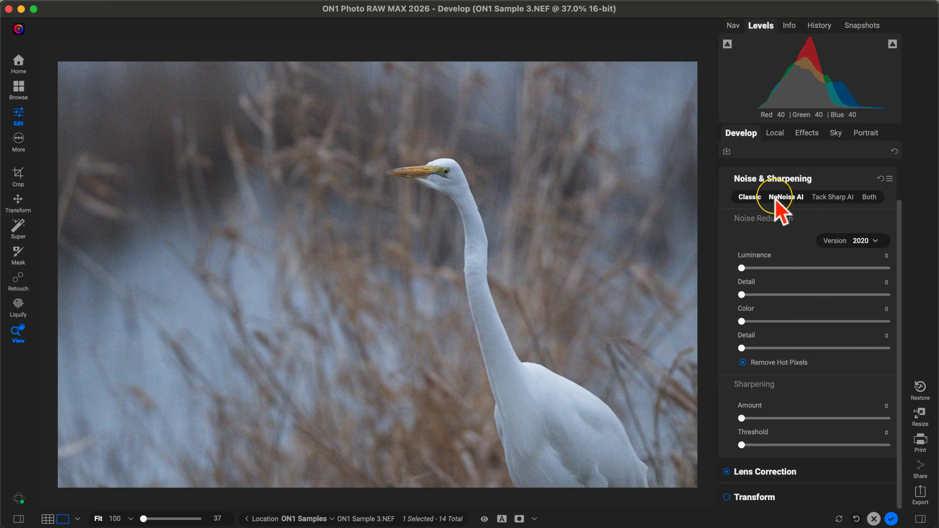
click(788, 198)
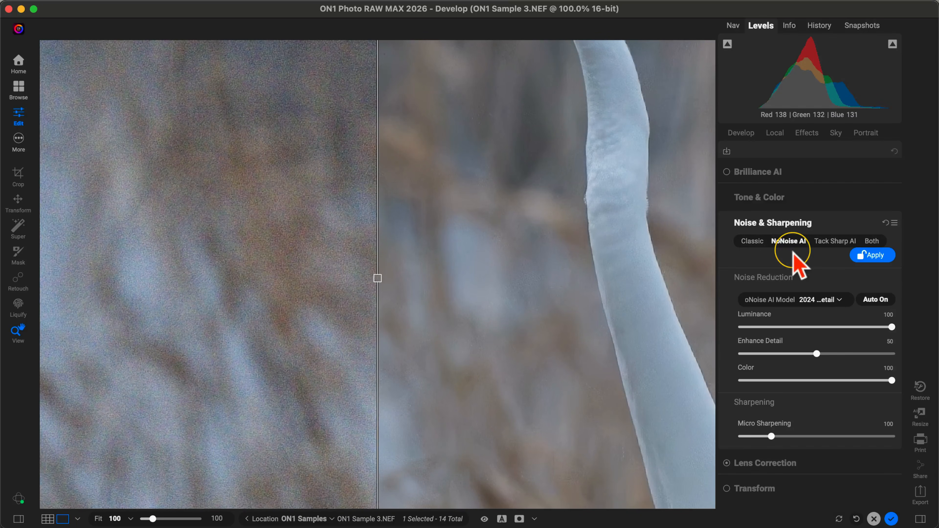
Compare the original and noise-reduced versions around the egret's head by moving the split preview divider.
drag(562, 140, 504, 422)
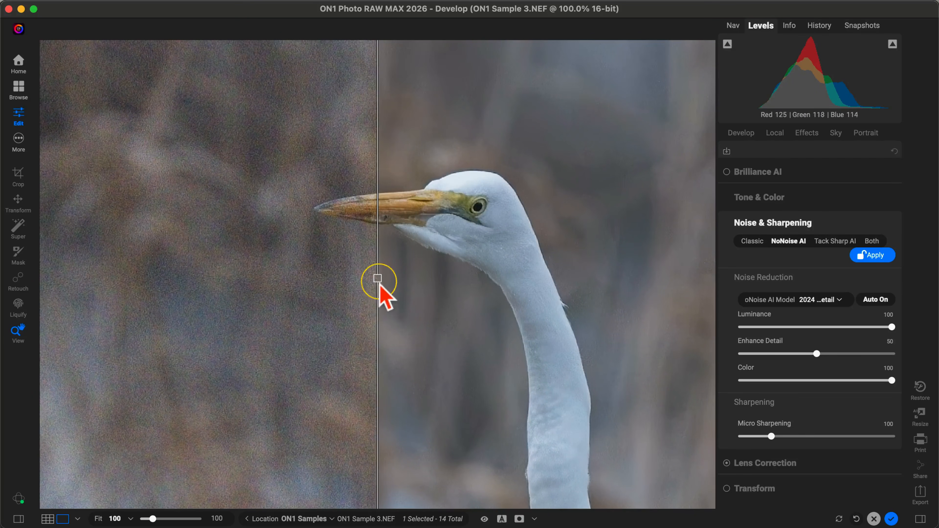
drag(378, 279, 396, 334)
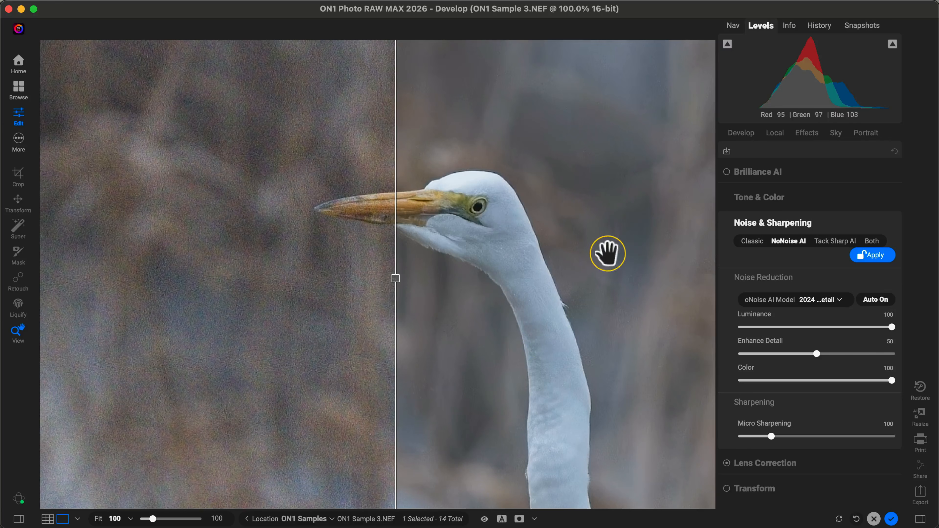
drag(396, 280, 359, 234)
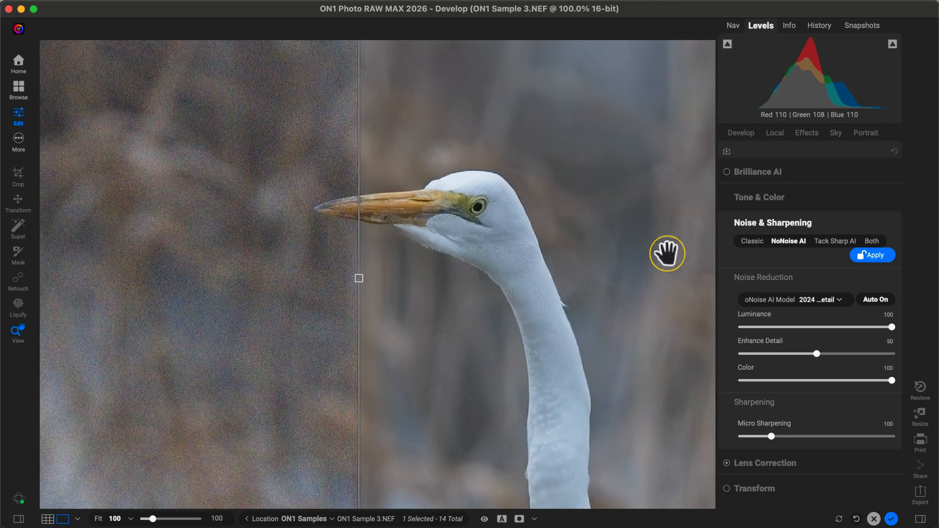
Widen the adjustment settings area and set the NoNoise AI model to 2024.
drag(713, 263, 685, 267)
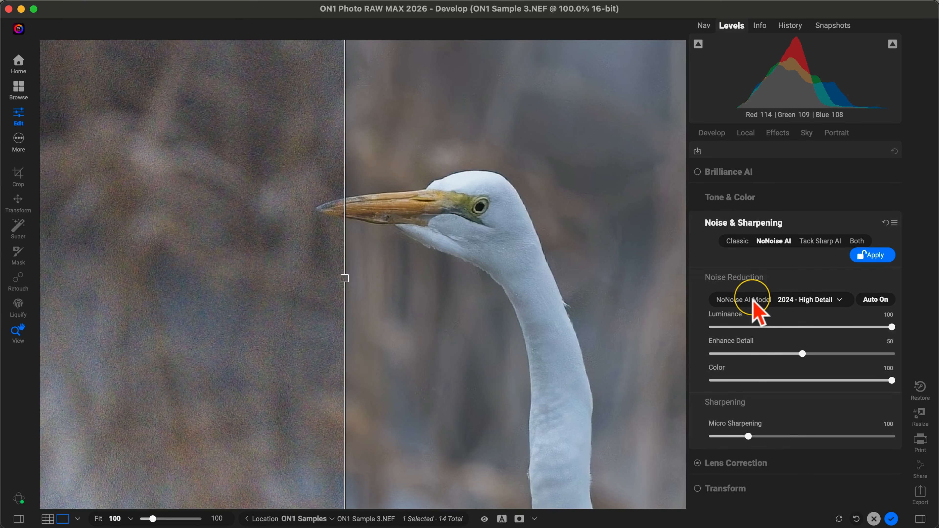
click(839, 300)
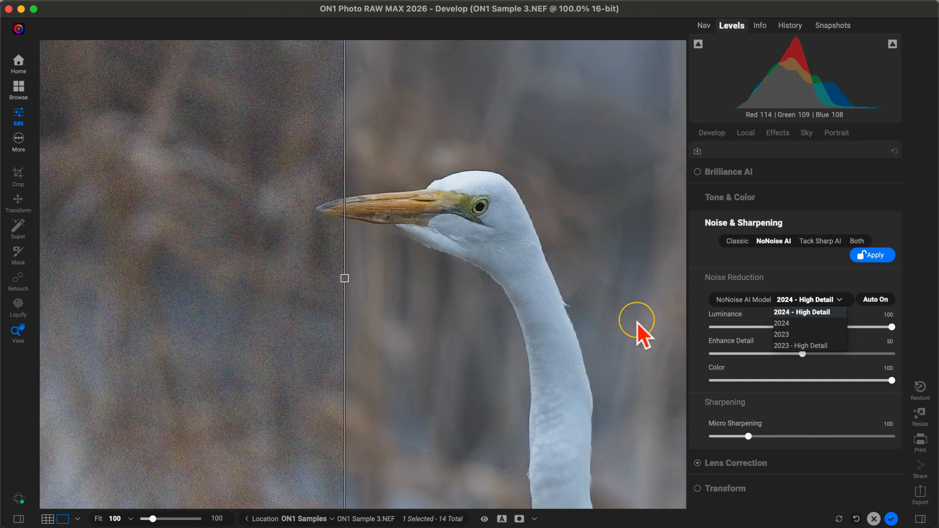
click(795, 323)
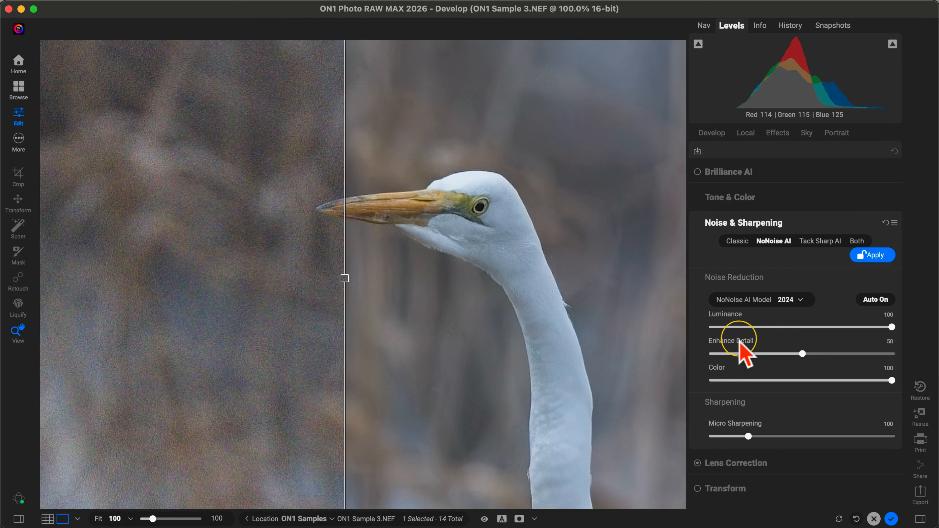
Set Enhance Detail to 75 and Micro Sharpening to 189 for the noise reduction.
drag(803, 355, 848, 356)
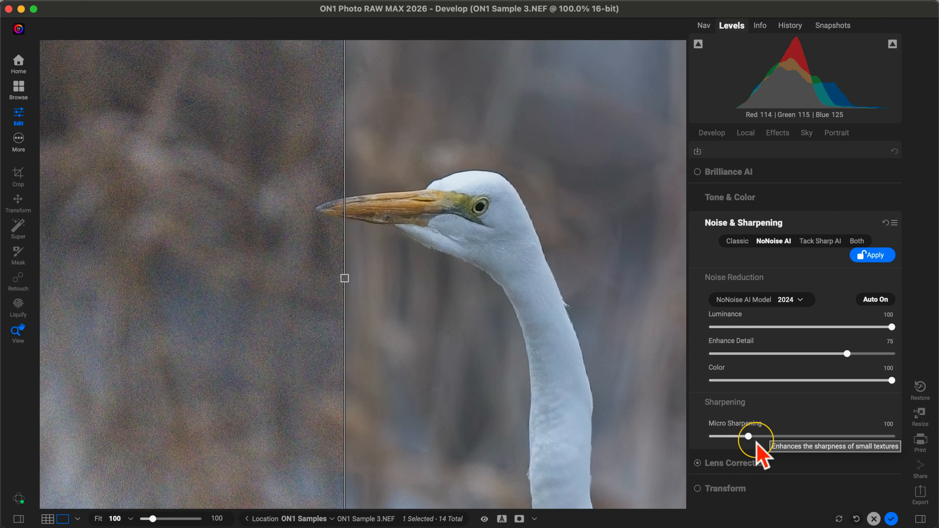
drag(756, 444, 904, 431)
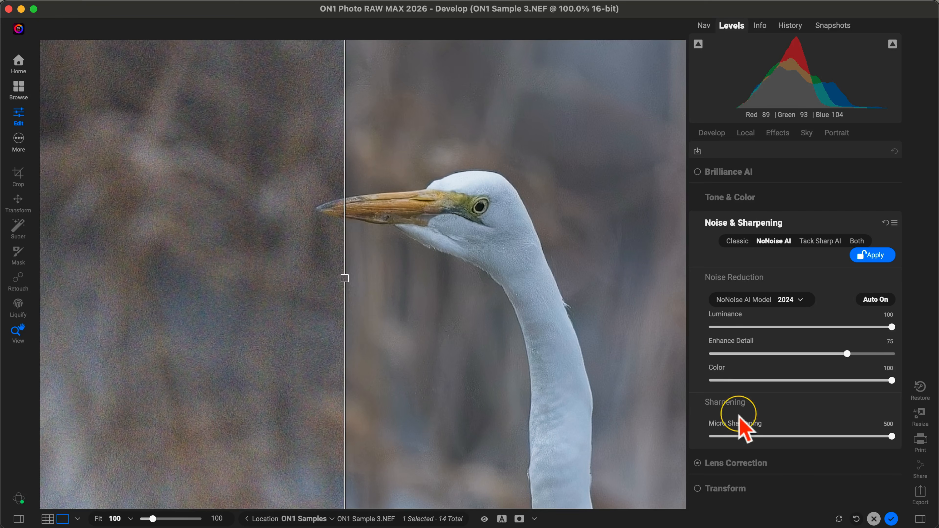
drag(738, 435, 780, 436)
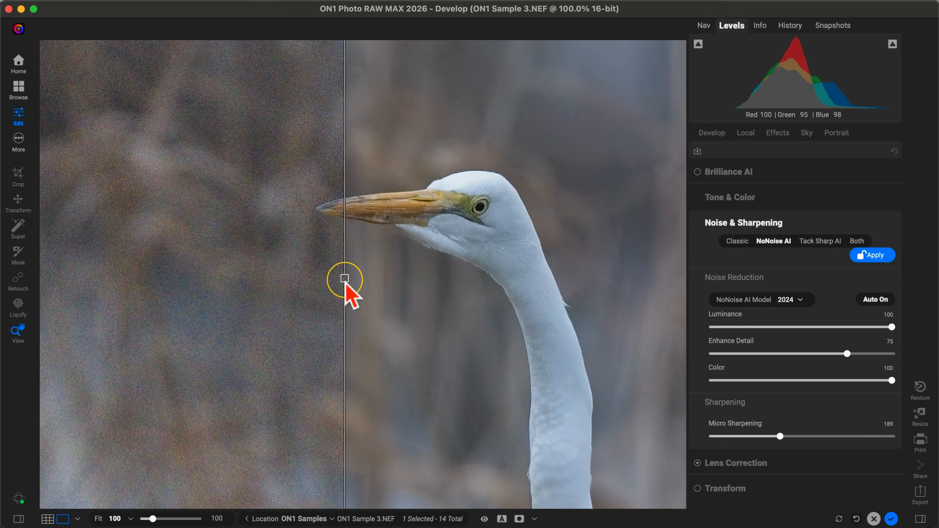
Compare more of the noise-reduced preview, apply NoNoise AI to the photo and return to the full image.
drag(345, 283, 244, 290)
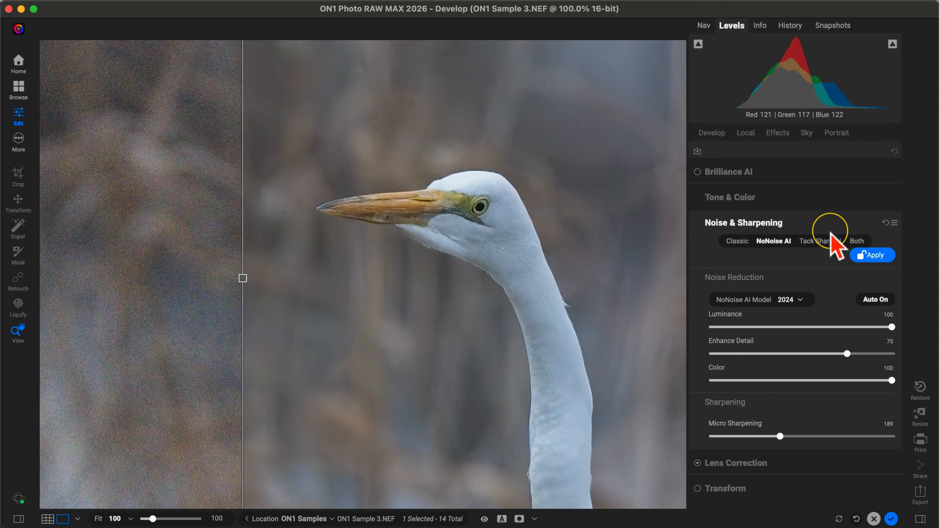
click(874, 259)
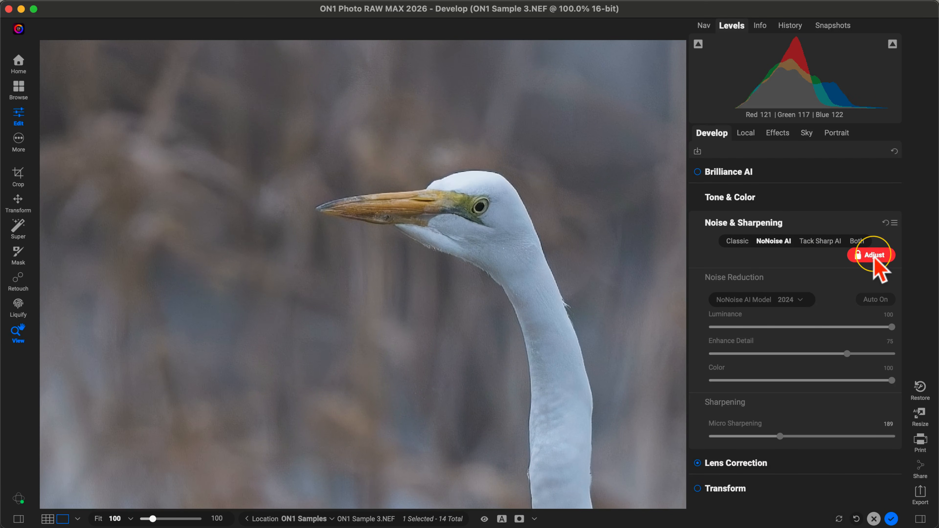
click(530, 233)
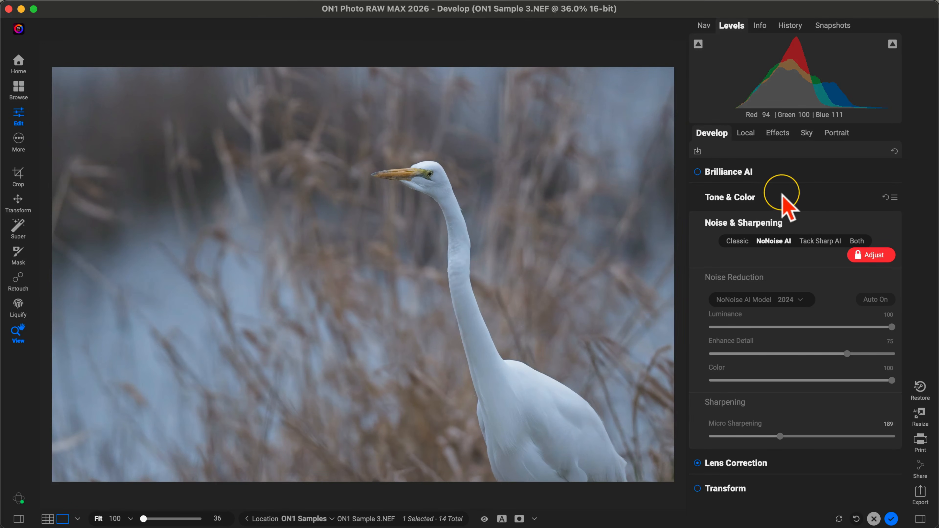
Set the photo's tone adjustments to Contrast 25 and Midtones 20.
click(795, 203)
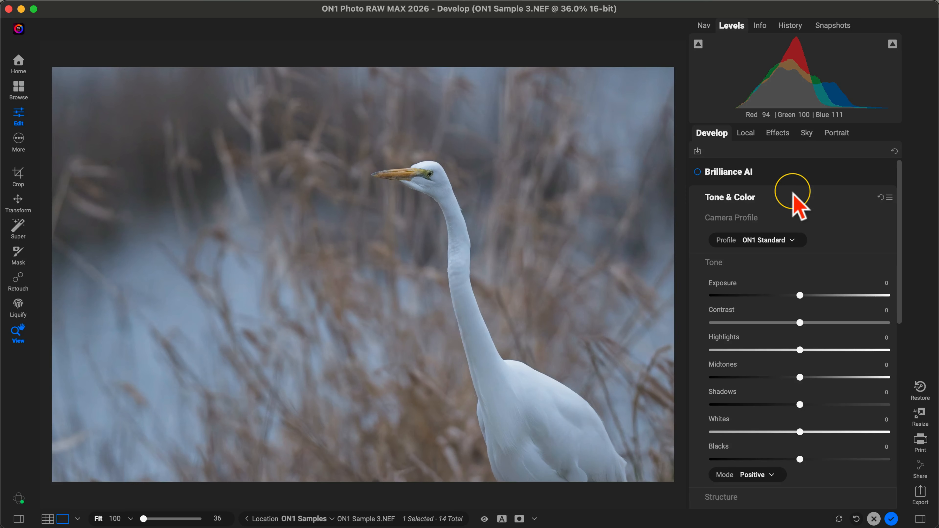
drag(800, 323, 821, 323)
drag(799, 378, 816, 378)
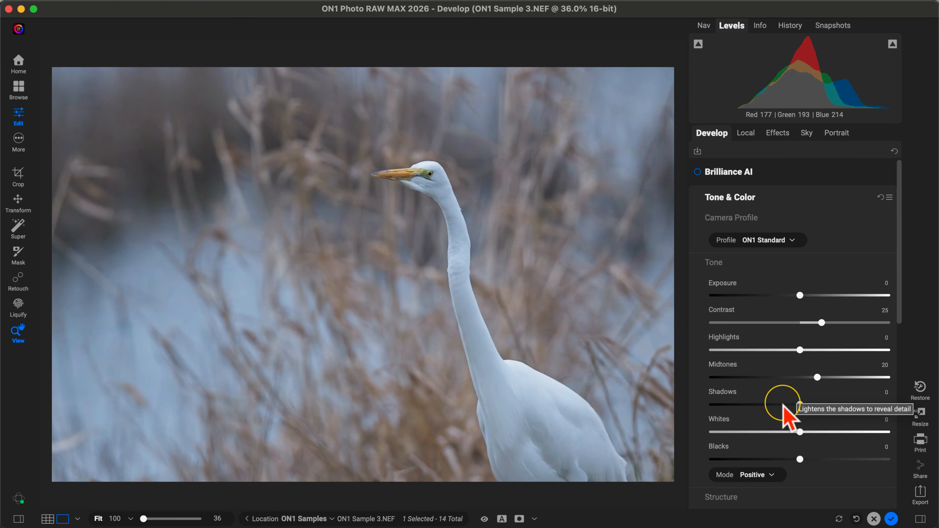
Add a Dynamic Contrast filter applied only to the animal and check its mask over the egret.
click(778, 133)
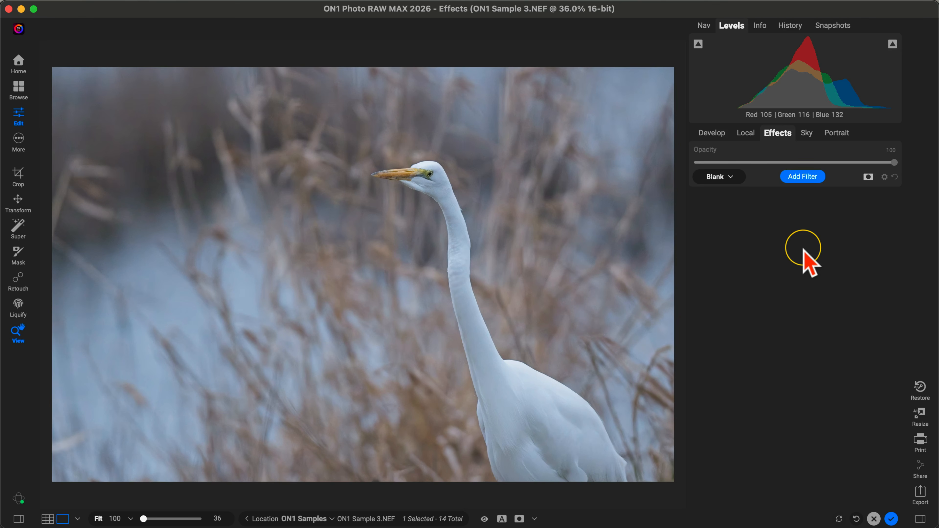
click(805, 177)
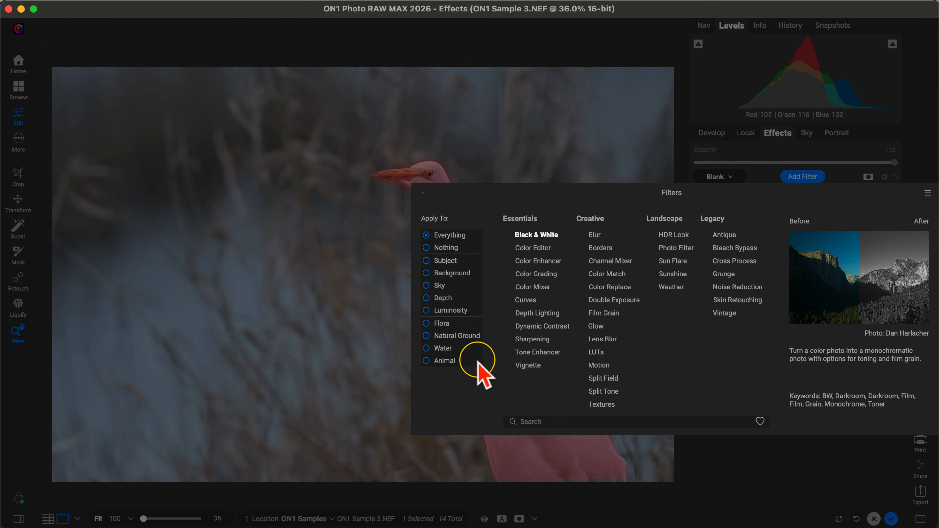
click(426, 361)
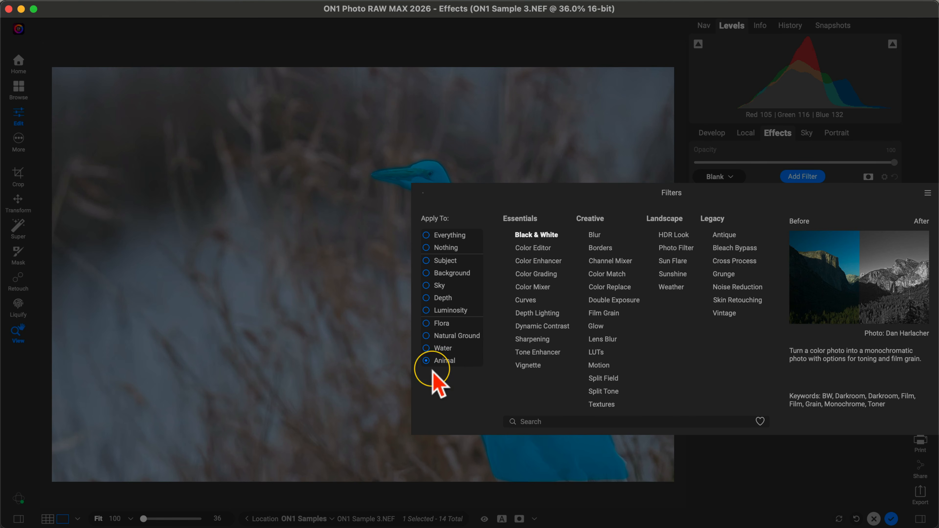
click(542, 327)
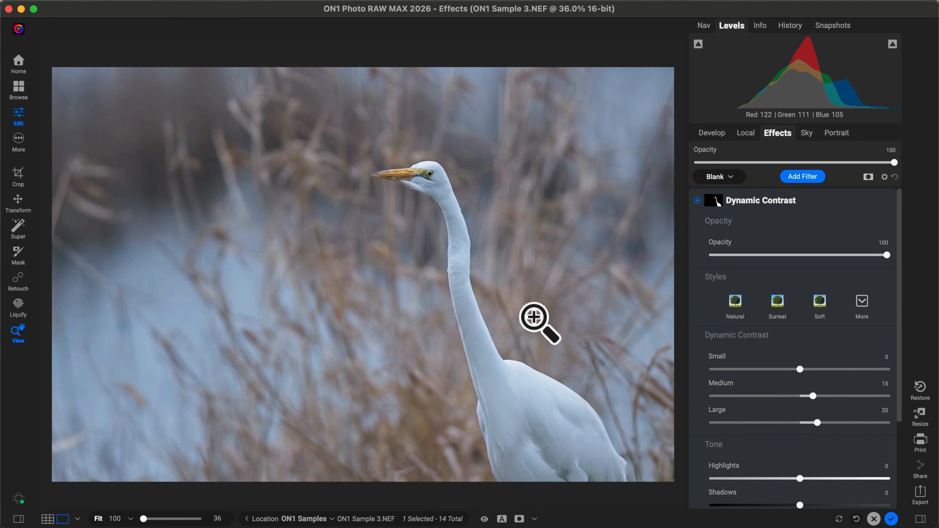
key(super+m)
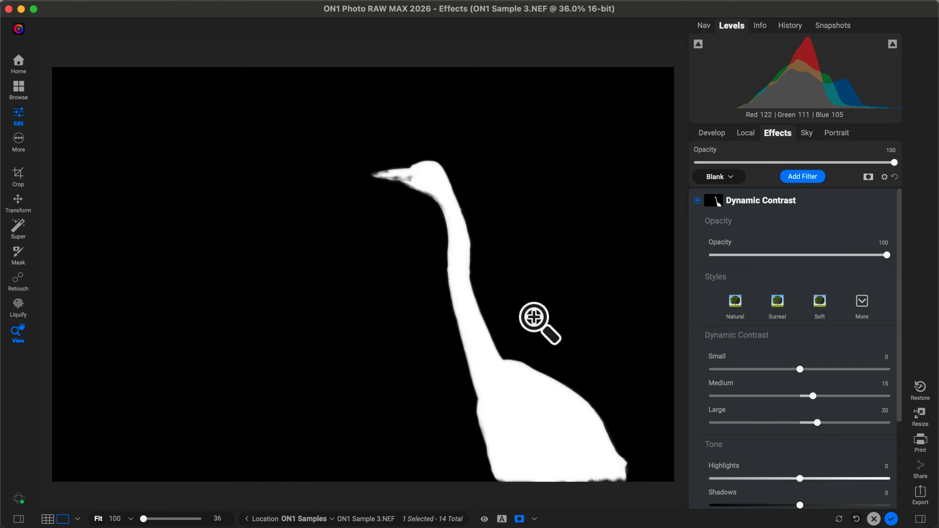
key(super+m)
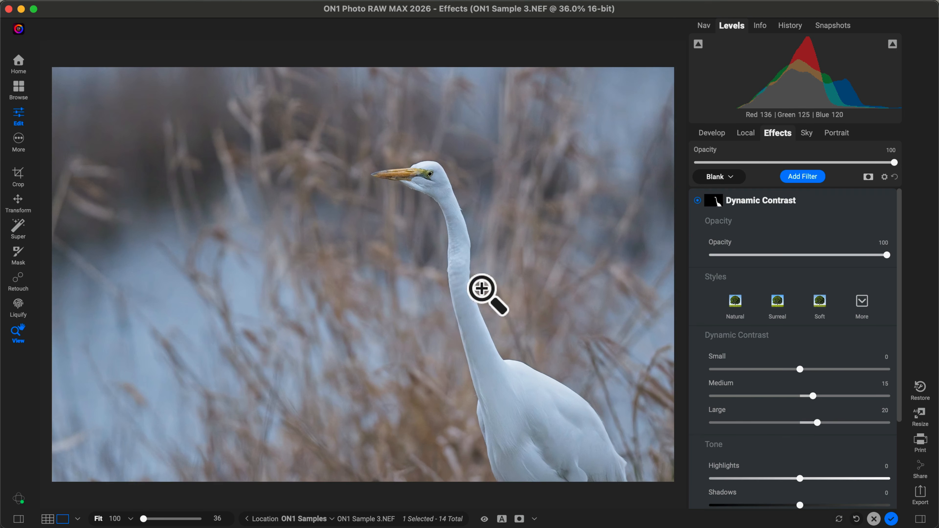
Give the egret's Dynamic Contrast filter the Surreal style and set its opacity to 80.
click(777, 305)
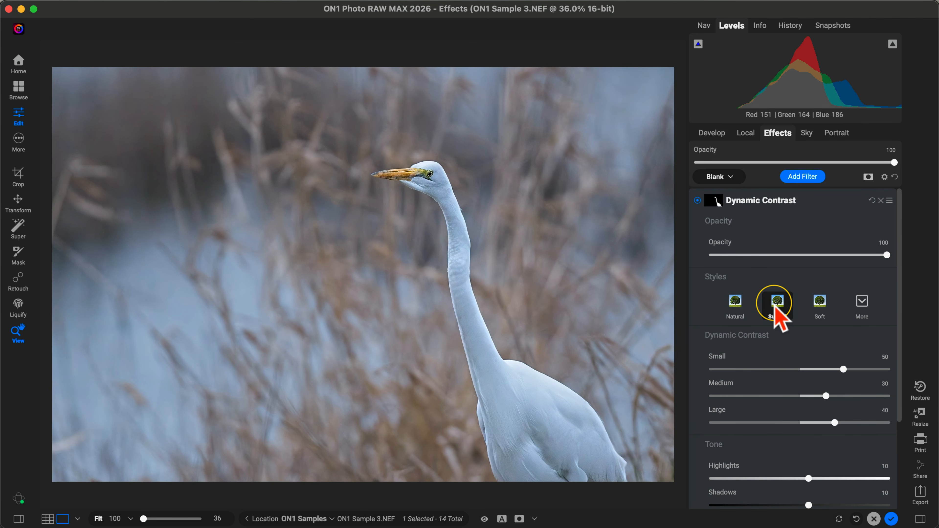
click(884, 264)
mouse_move(886, 256)
mouse_down()
mouse_move(716, 259)
mouse_move(875, 255)
mouse_move(913, 267)
mouse_move(756, 269)
mouse_move(873, 267)
mouse_up()
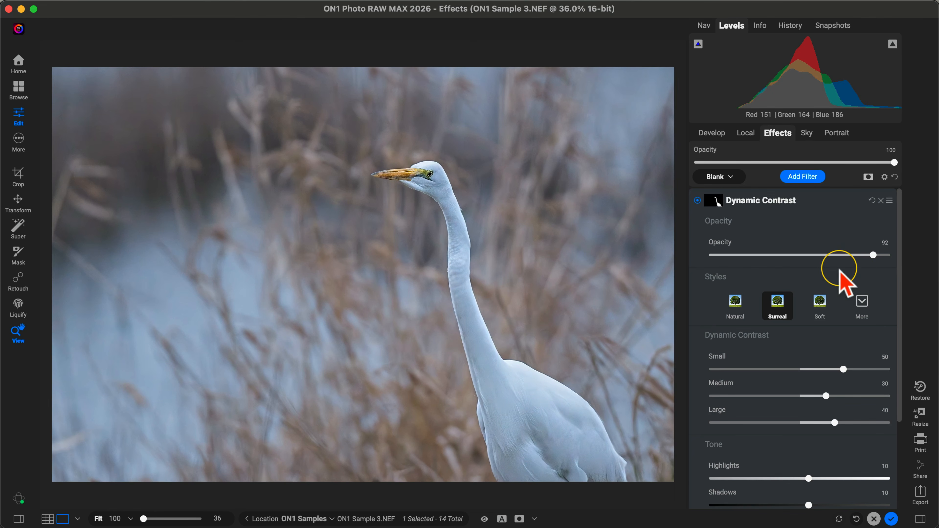
scroll(844, 279, down, 5)
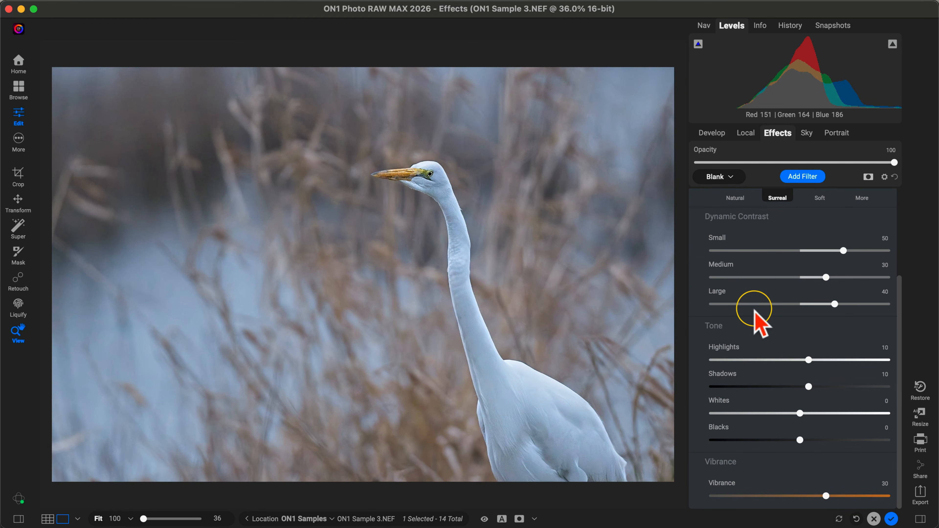
scroll(761, 462, up, 5)
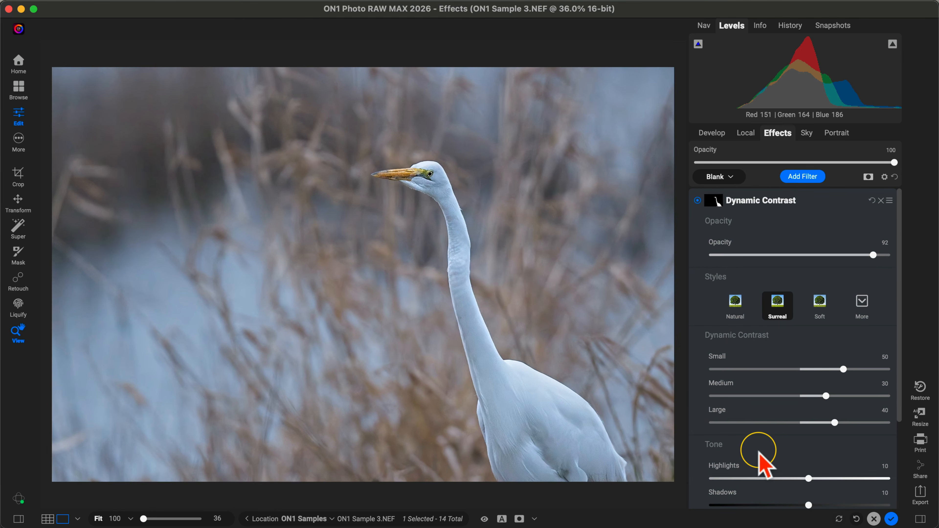
drag(873, 255, 852, 255)
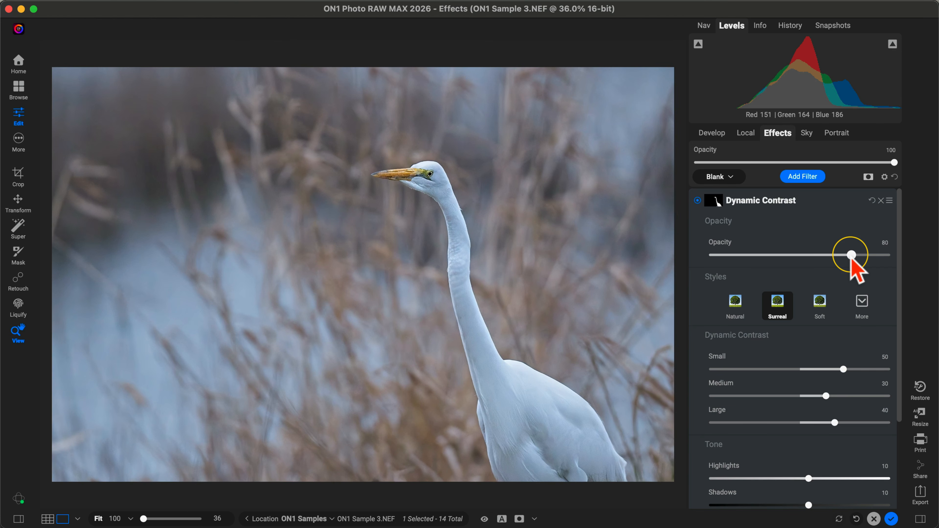
Compare the photo with and without Dynamic Contrast, both in full and close up on the egret's head.
click(698, 200)
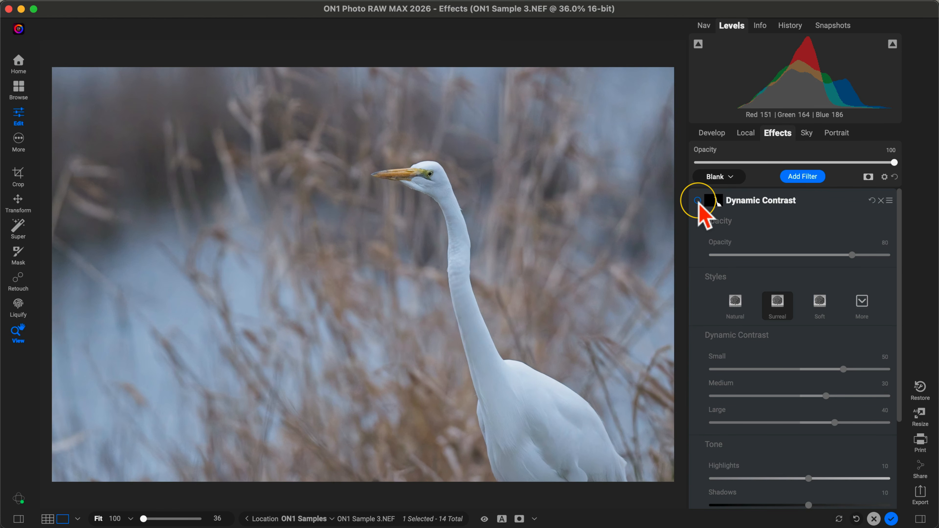
click(698, 201)
click(423, 181)
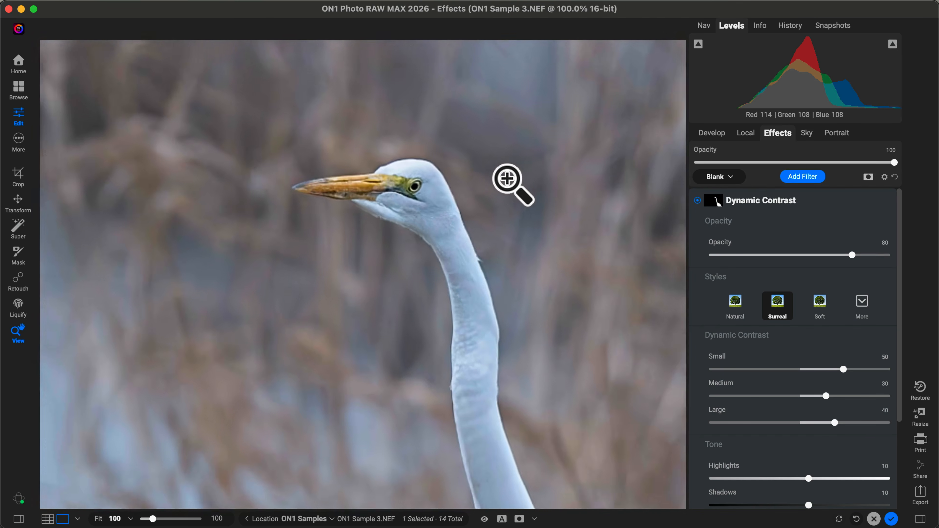
click(698, 201)
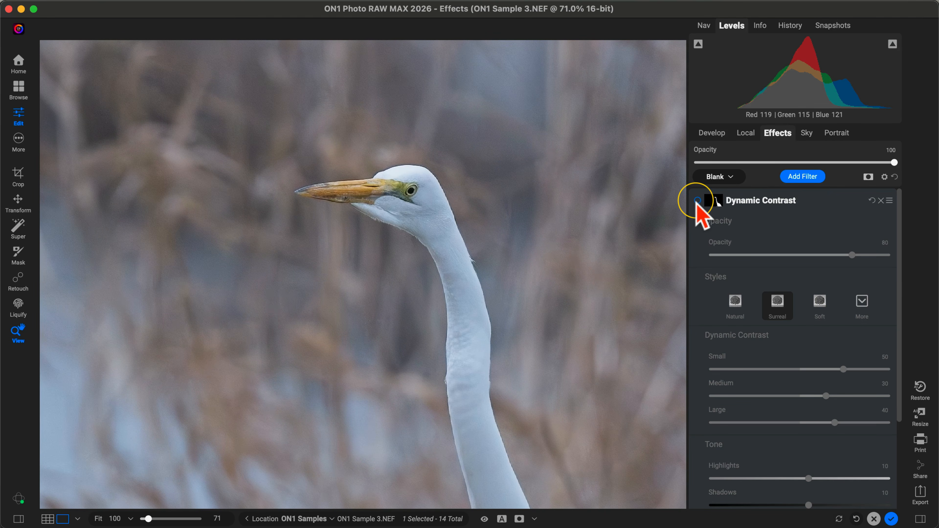
click(698, 201)
click(535, 219)
click(532, 218)
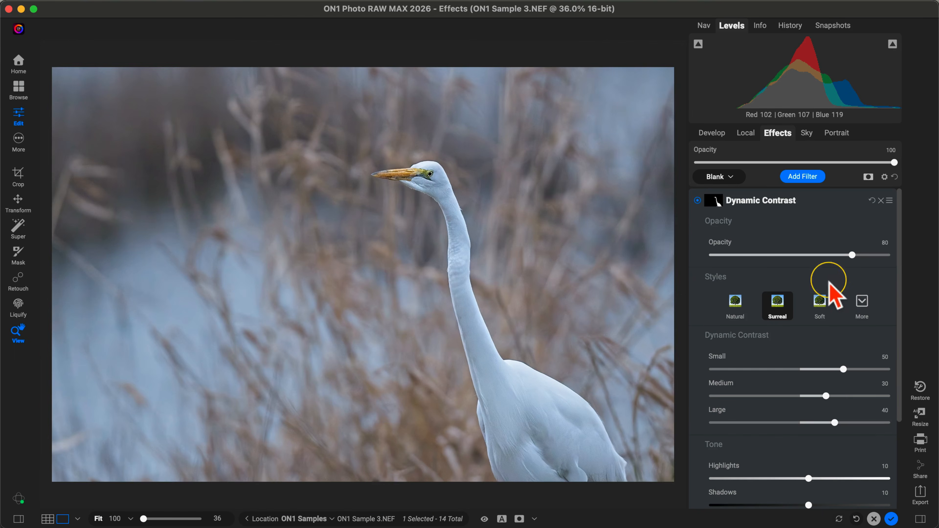
Add a background-only Curves filter and shape an S-curve with points at In 63, Out 38 and In 197, Out 226.
click(803, 178)
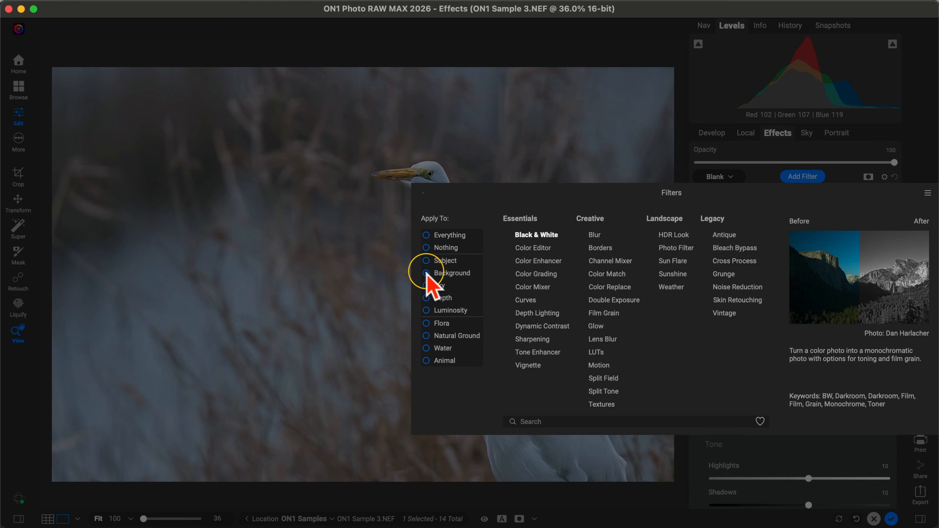
click(431, 275)
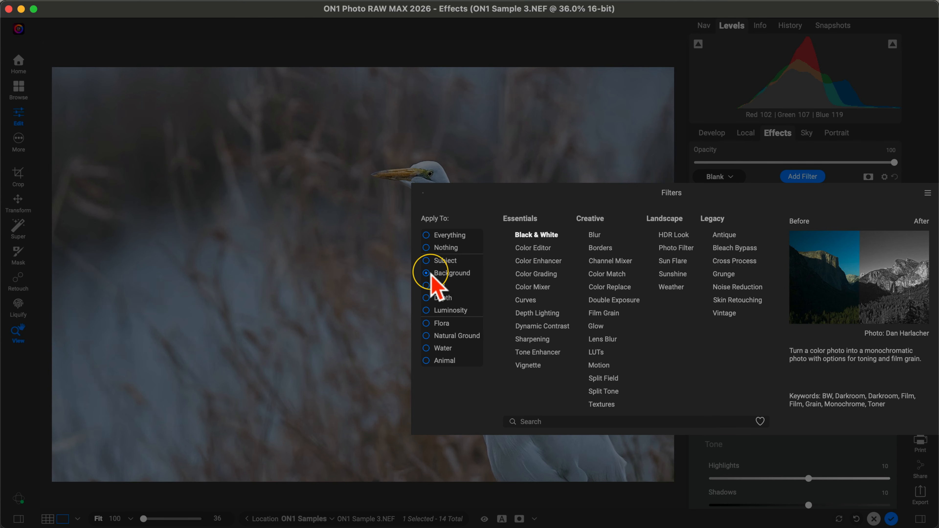
click(527, 300)
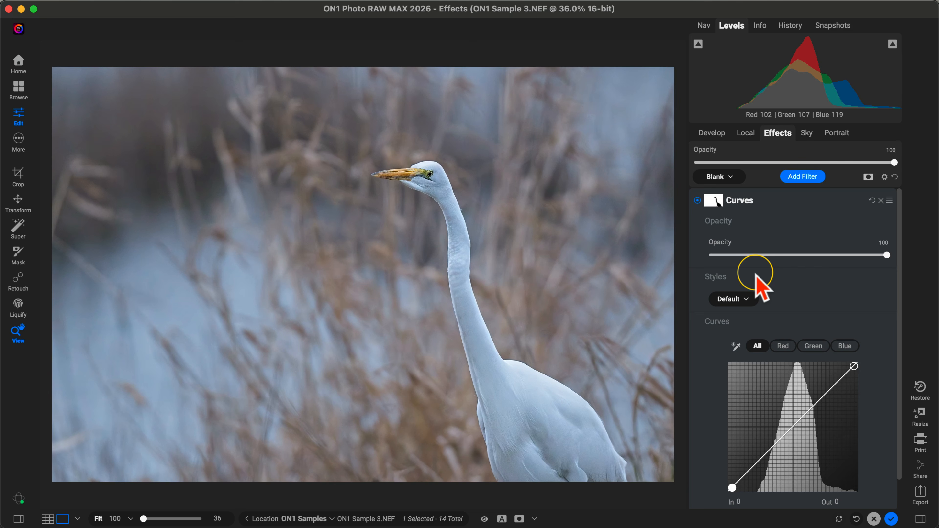
scroll(767, 281, down, 2)
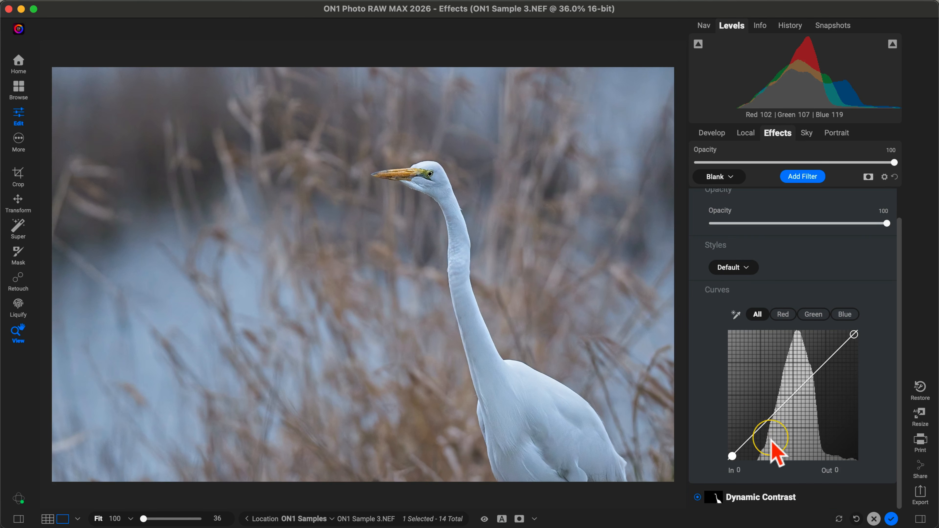
drag(762, 426, 760, 442)
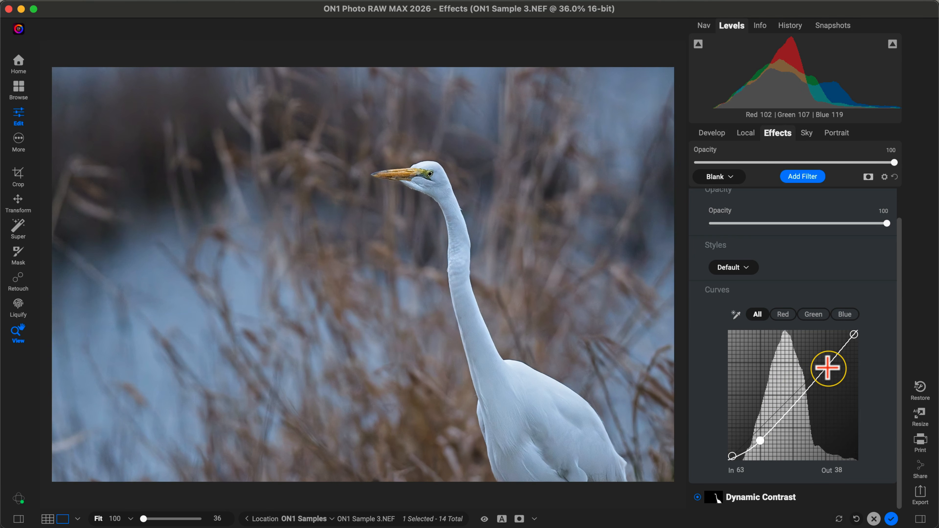
drag(827, 367, 829, 348)
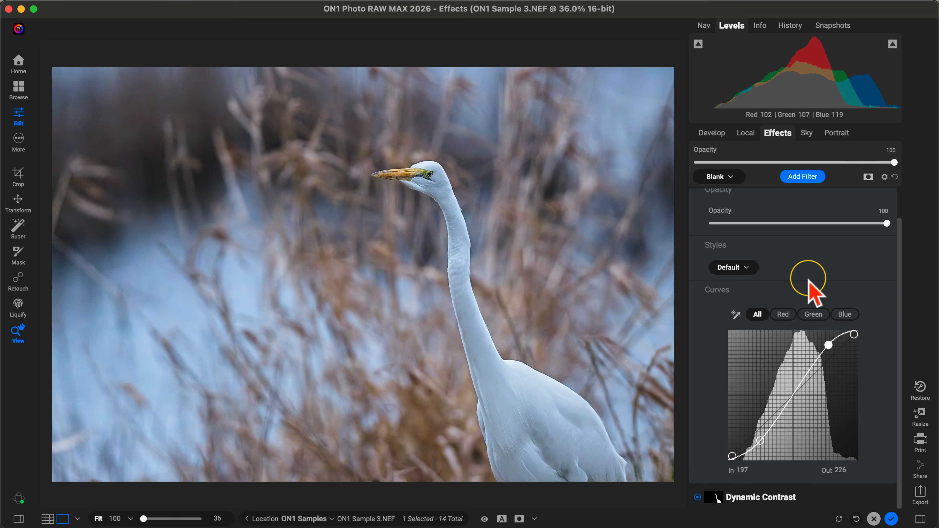
Compare the background with and without the Curves filter and set the filter's opacity to 50.
scroll(808, 283, up, 2)
click(697, 201)
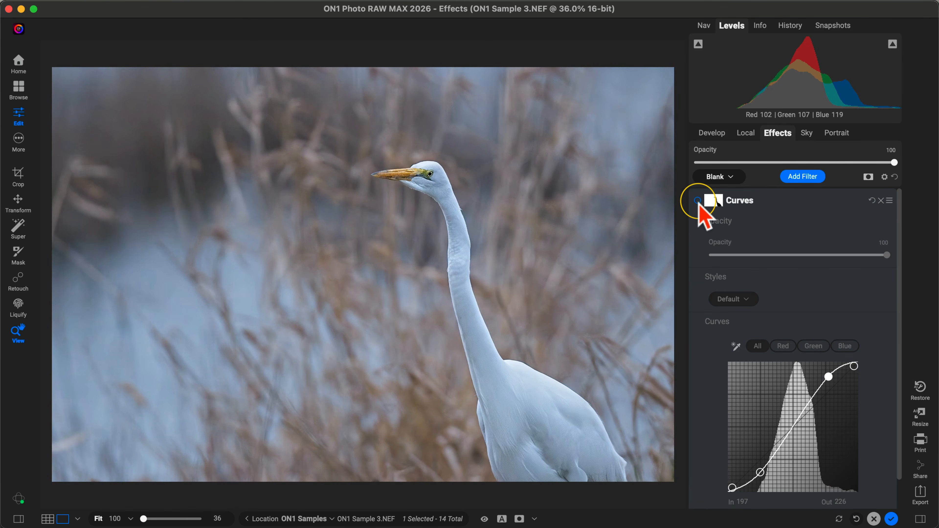
click(697, 200)
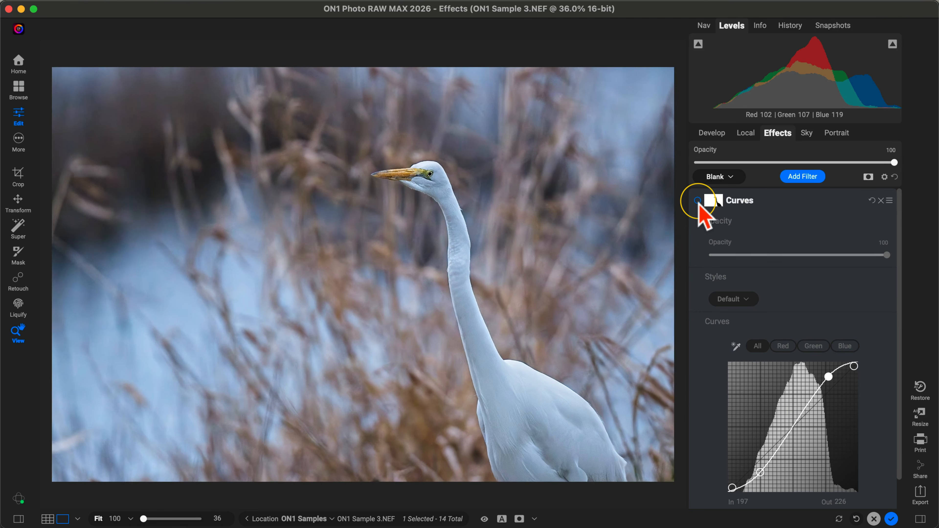
click(697, 201)
click(697, 200)
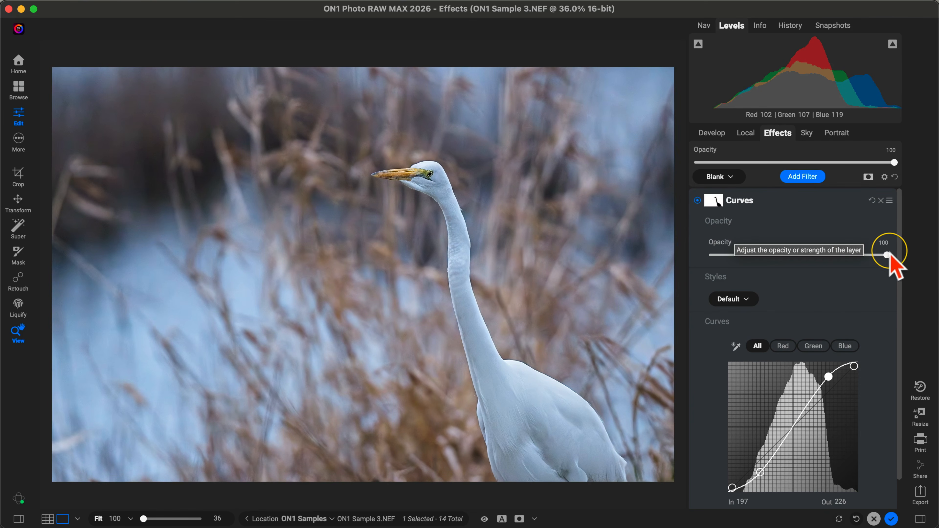
drag(887, 255, 796, 255)
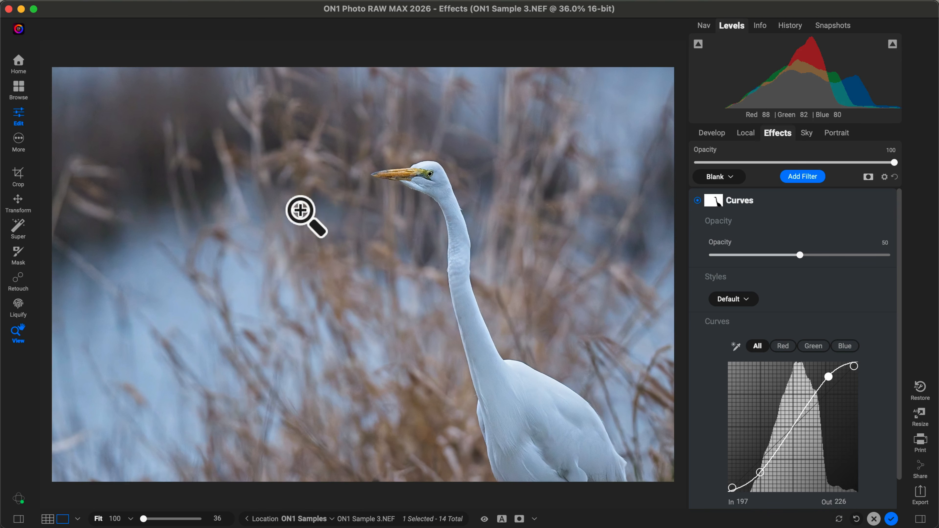
Warm the photo in the Develop settings by setting the white balance temperature to 6038.
mouse_move(819, 206)
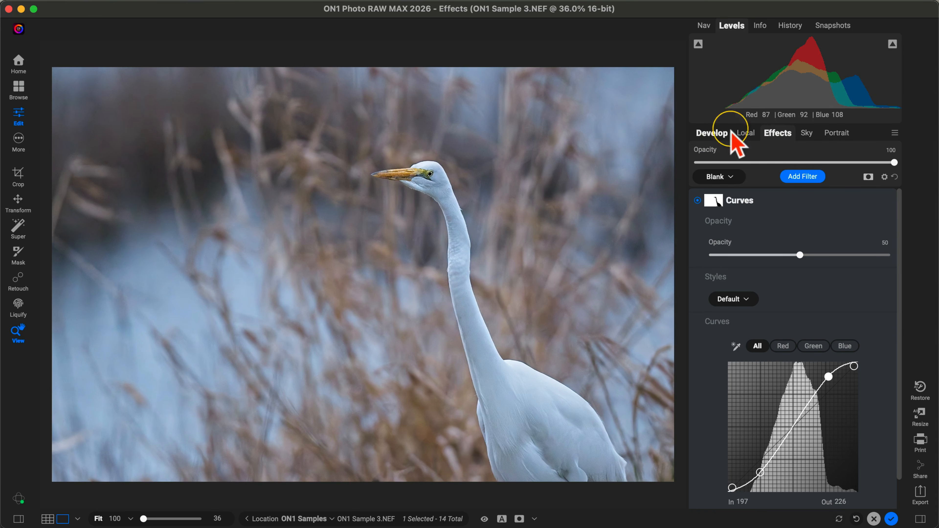
click(716, 140)
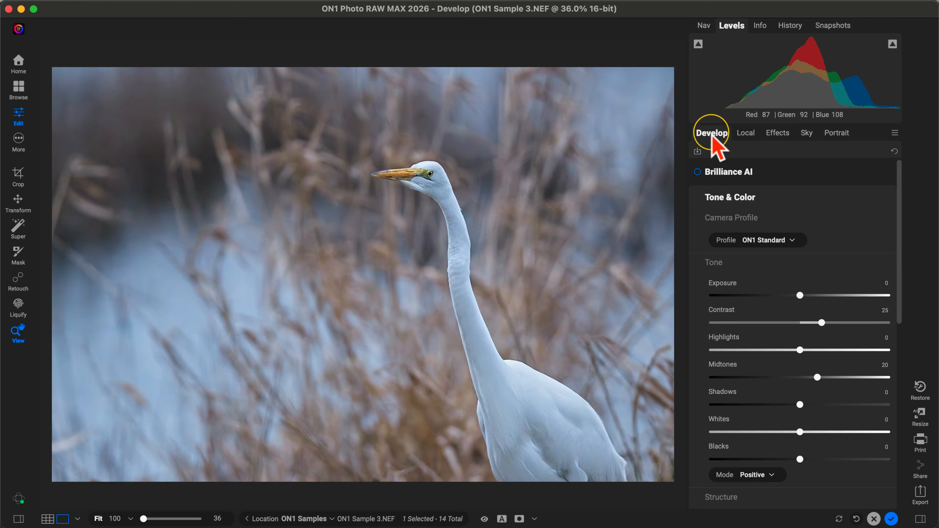
scroll(791, 176, down, 10)
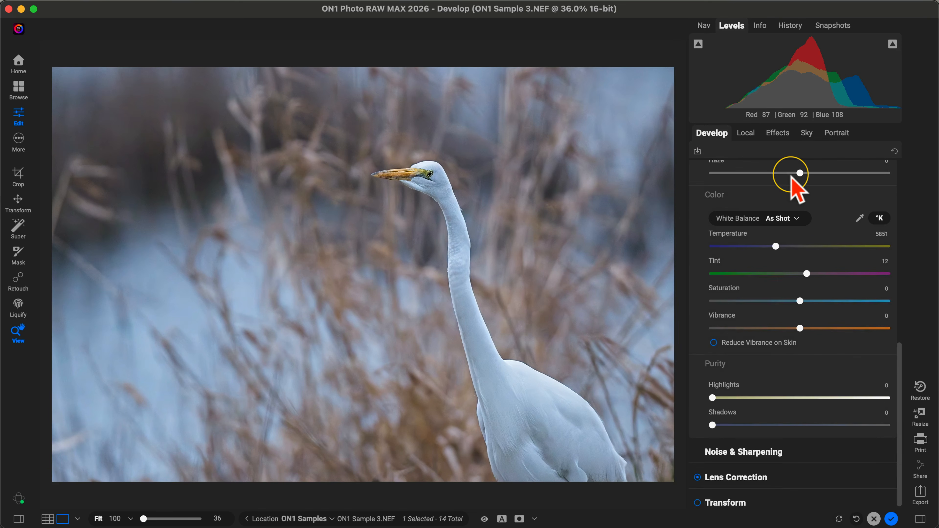
scroll(798, 191, down, 1)
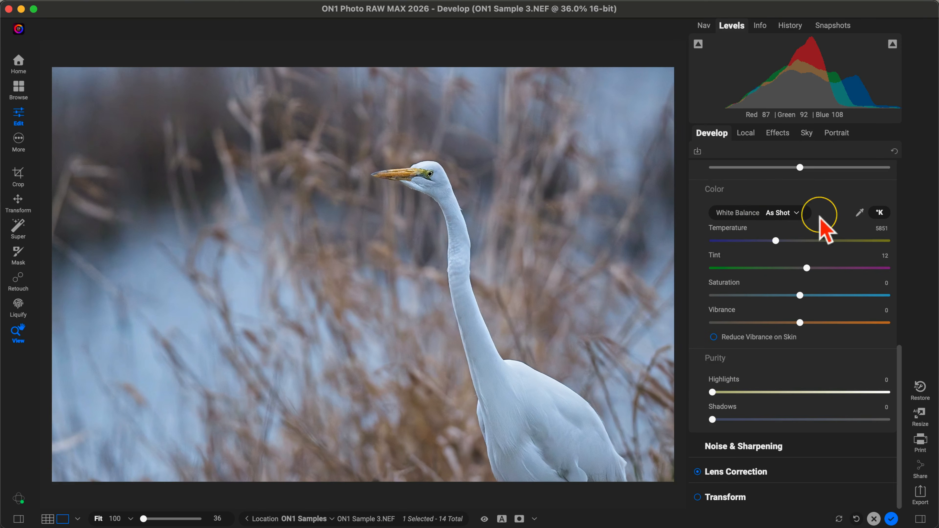
mouse_move(776, 241)
mouse_down()
mouse_move(740, 241)
mouse_move(776, 241)
mouse_up()
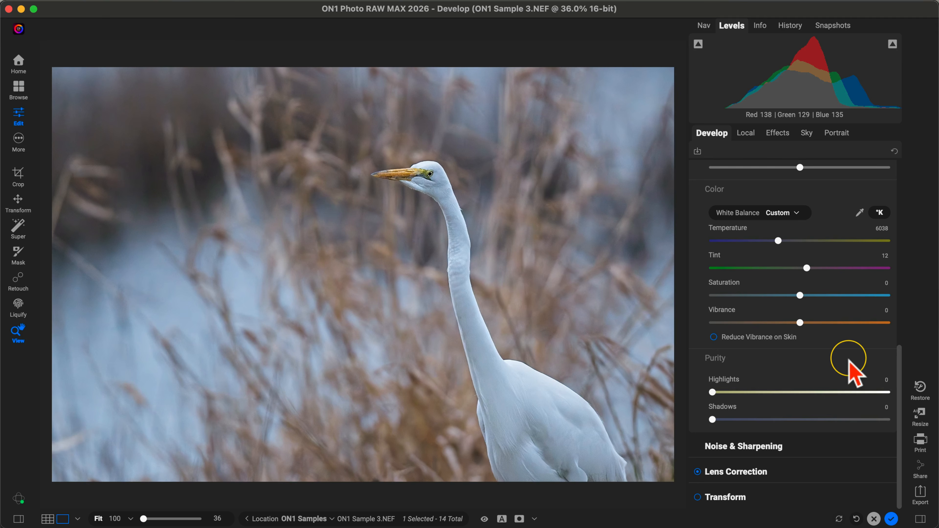
scroll(848, 366, up, 10)
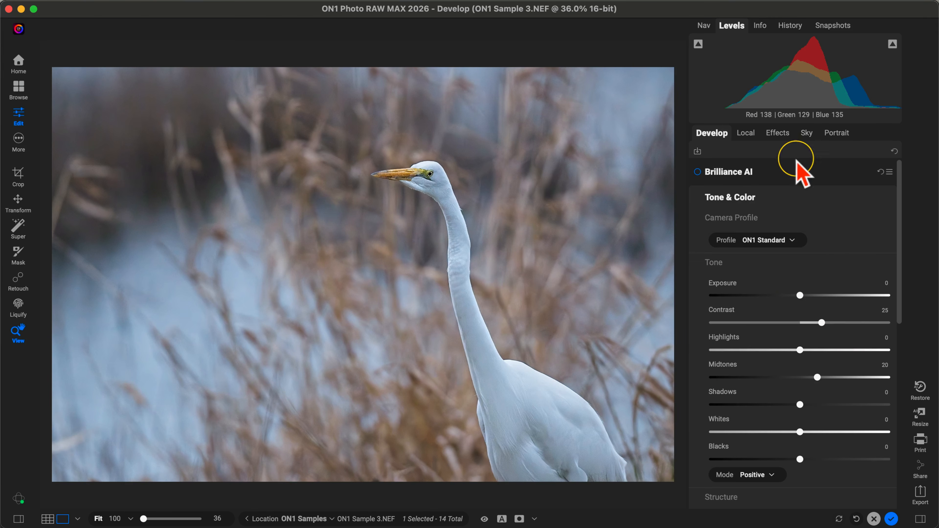
Add a Vignette effect filter applied to everything and give it the Big Softy style.
click(777, 136)
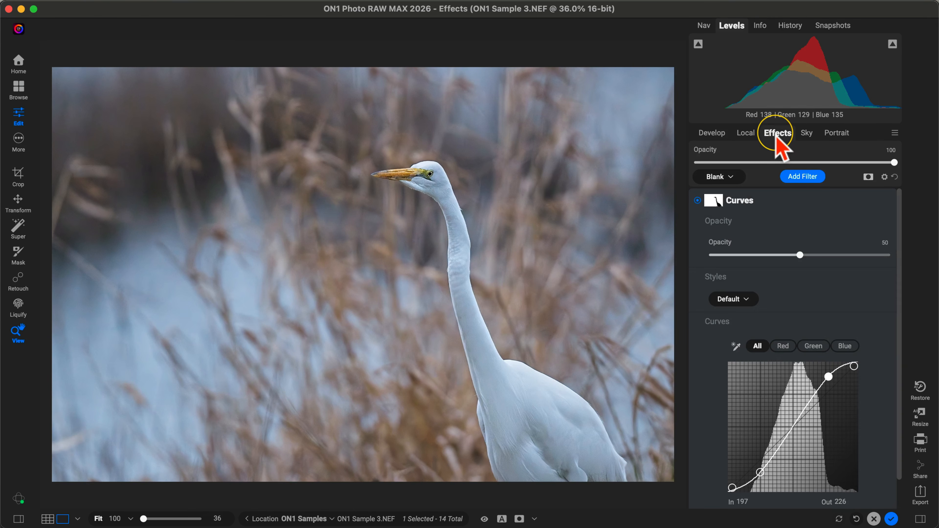
click(803, 177)
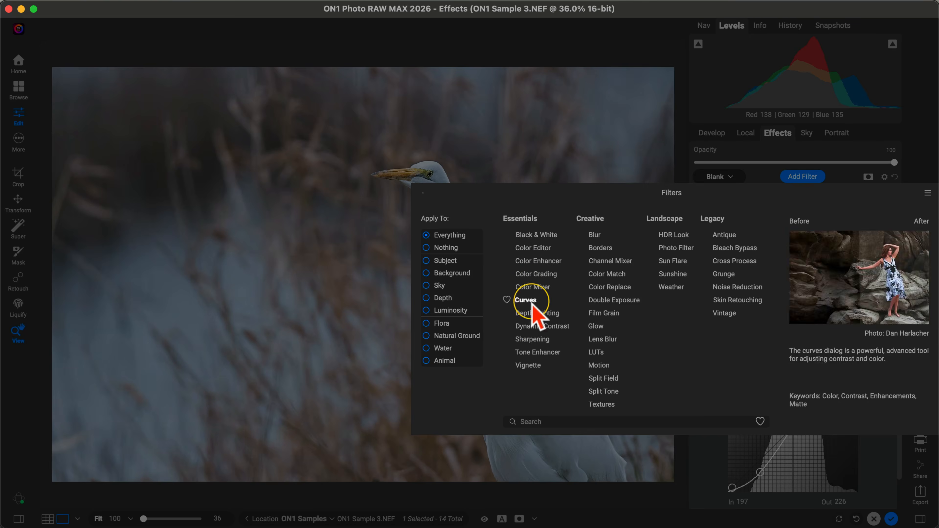
click(528, 365)
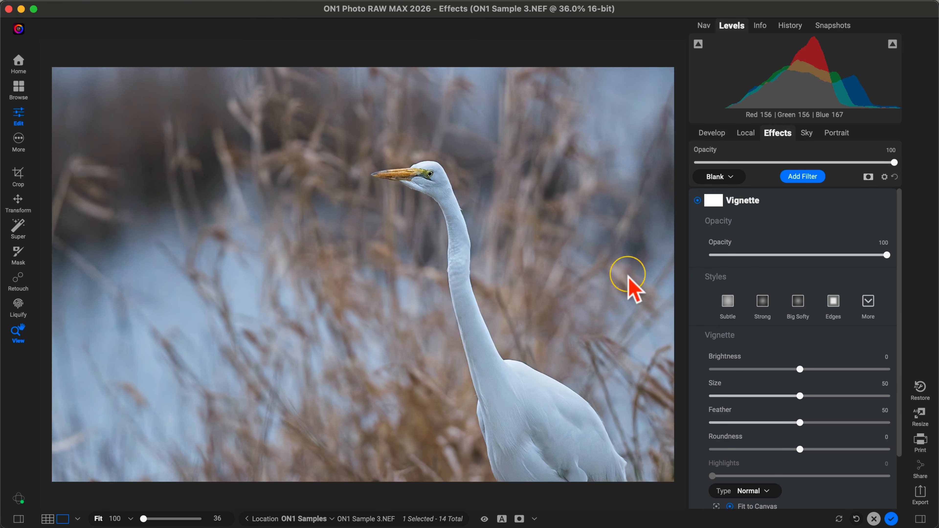
click(799, 302)
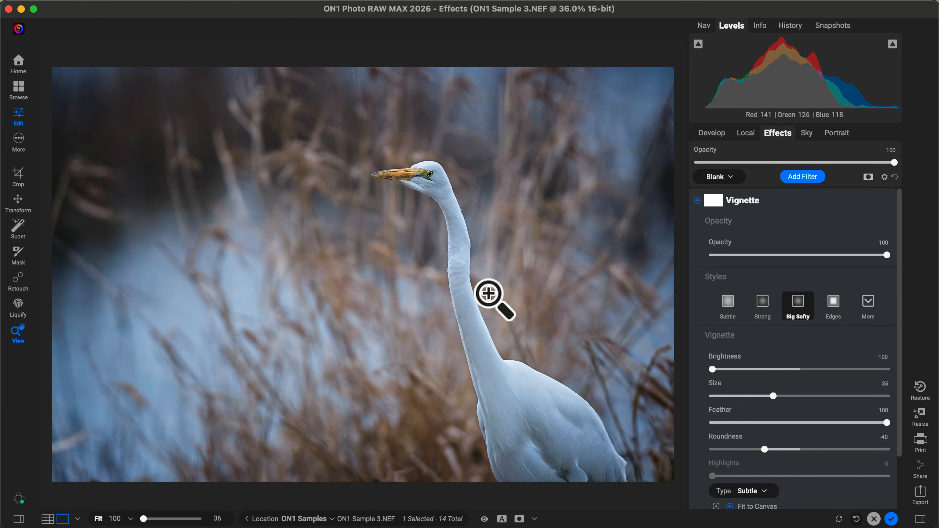
Recentre the vignette beside the egret's neck, just below its beak, and set the filter's opacity to 50.
scroll(764, 336, down, 3)
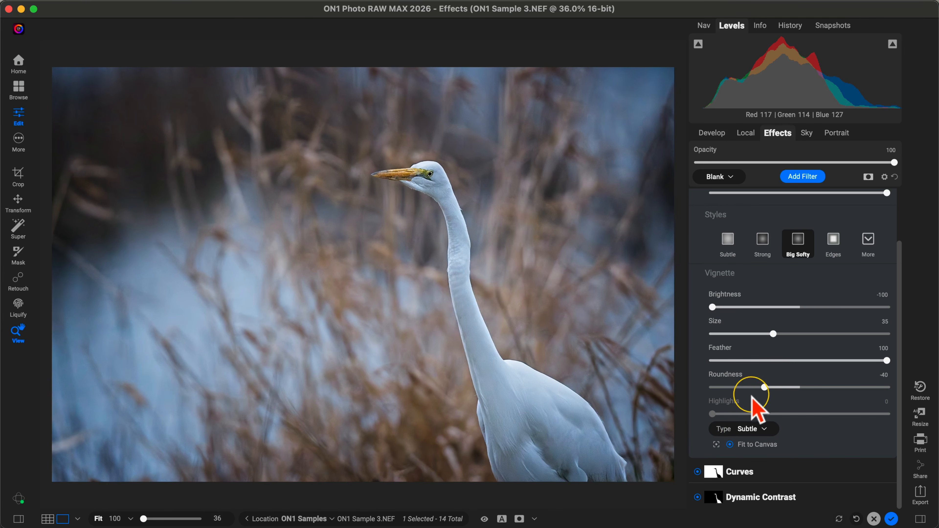
click(717, 444)
drag(476, 373, 403, 254)
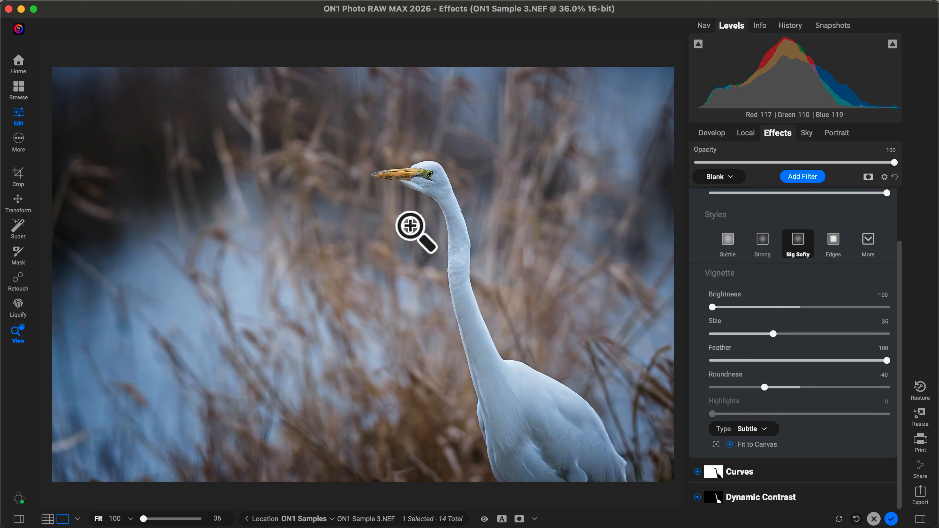
click(766, 248)
scroll(771, 259, up, 3)
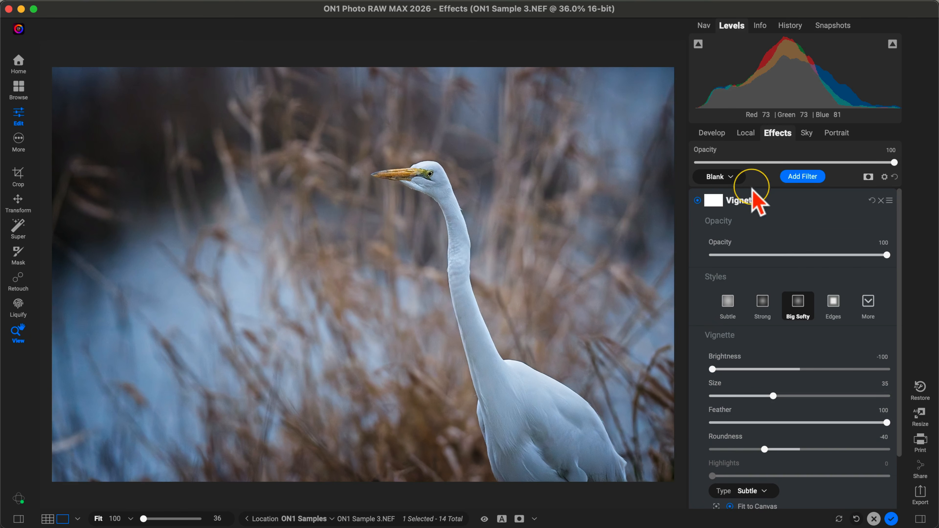
drag(886, 255, 805, 255)
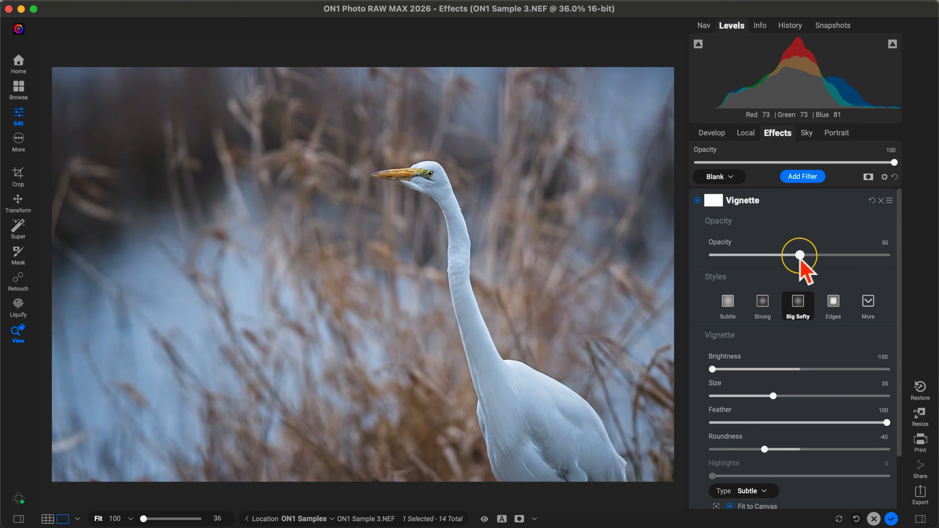
Compare the edited photo with the original using the preview toggle and a split before/after view swept across the image.
key(super+p)
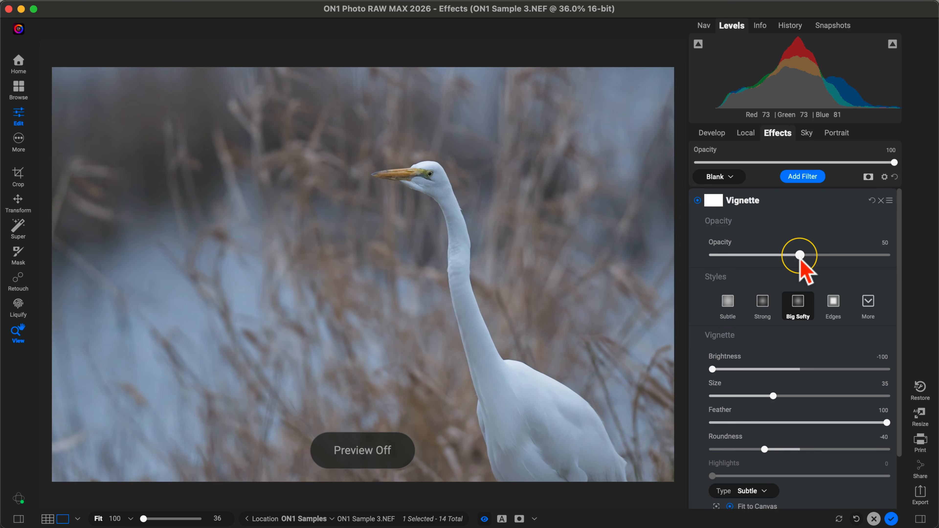
key(super+p)
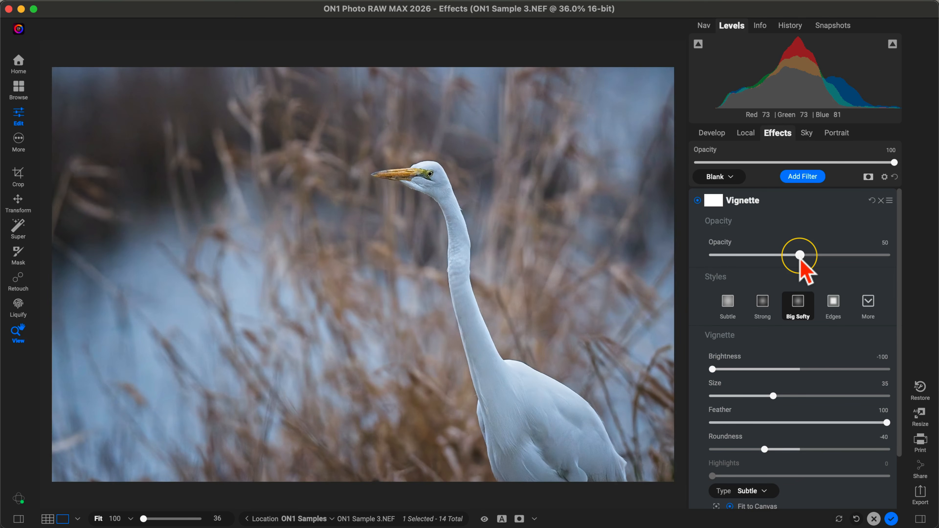
key(super+p)
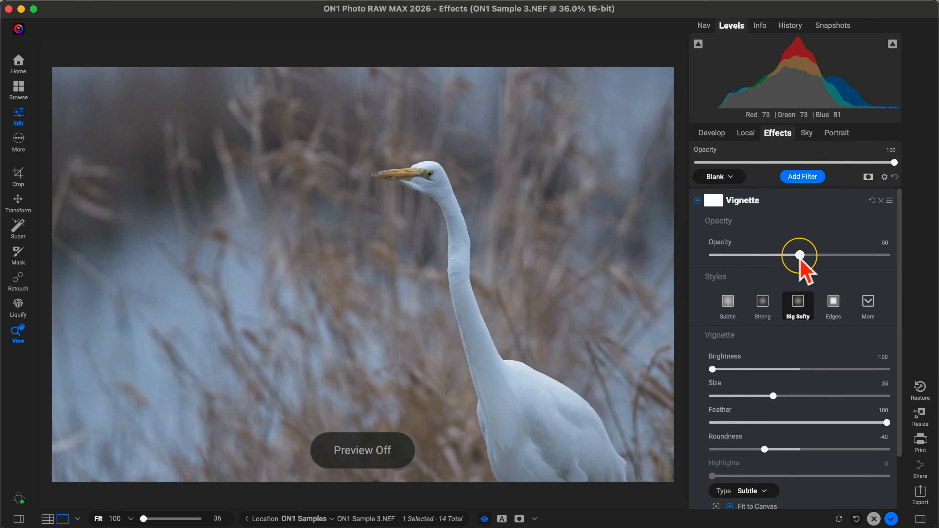
key(super+p)
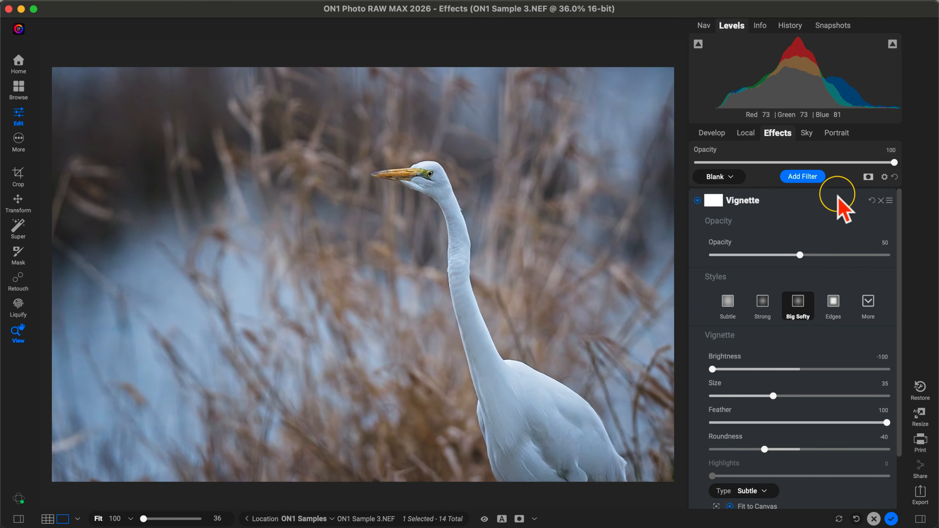
click(496, 515)
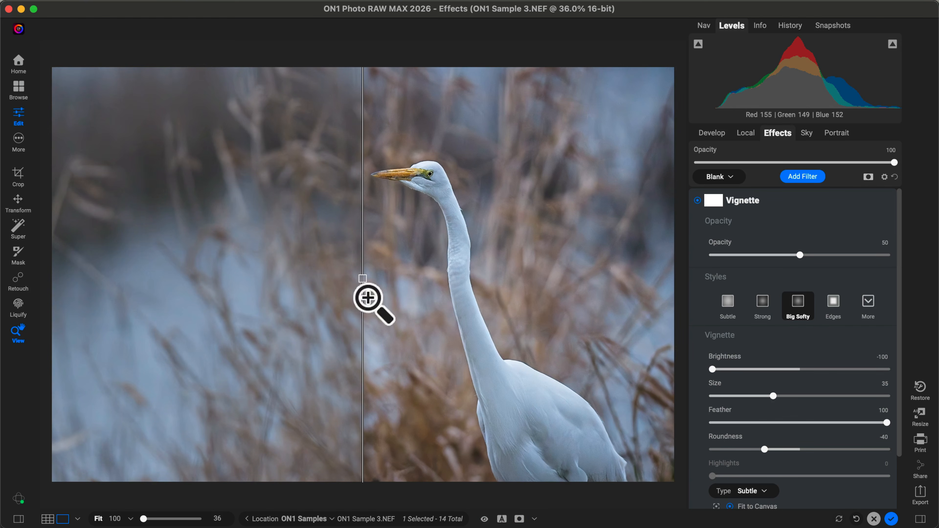
drag(362, 279, 55, 280)
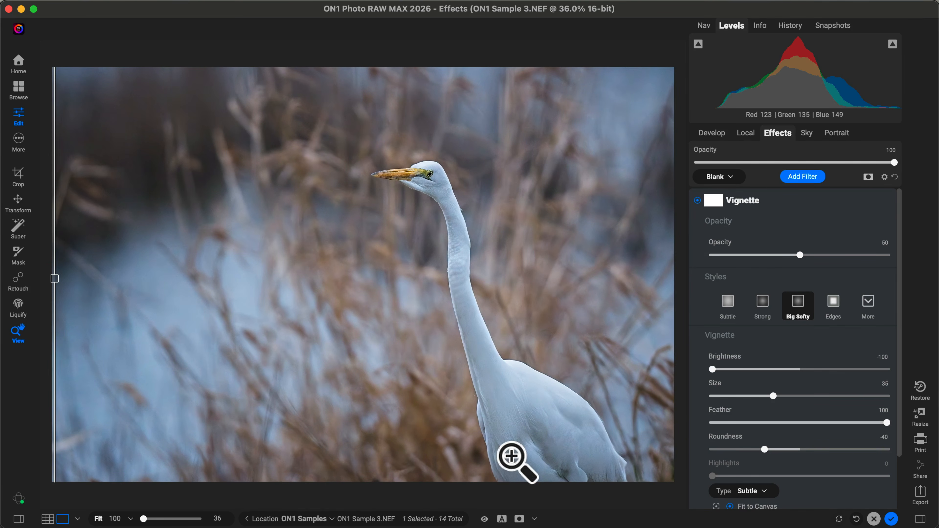
click(502, 519)
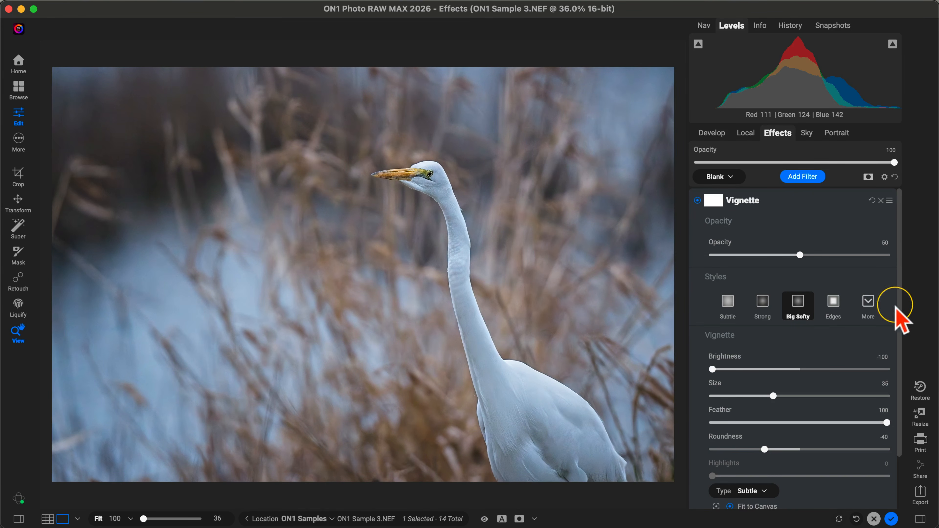